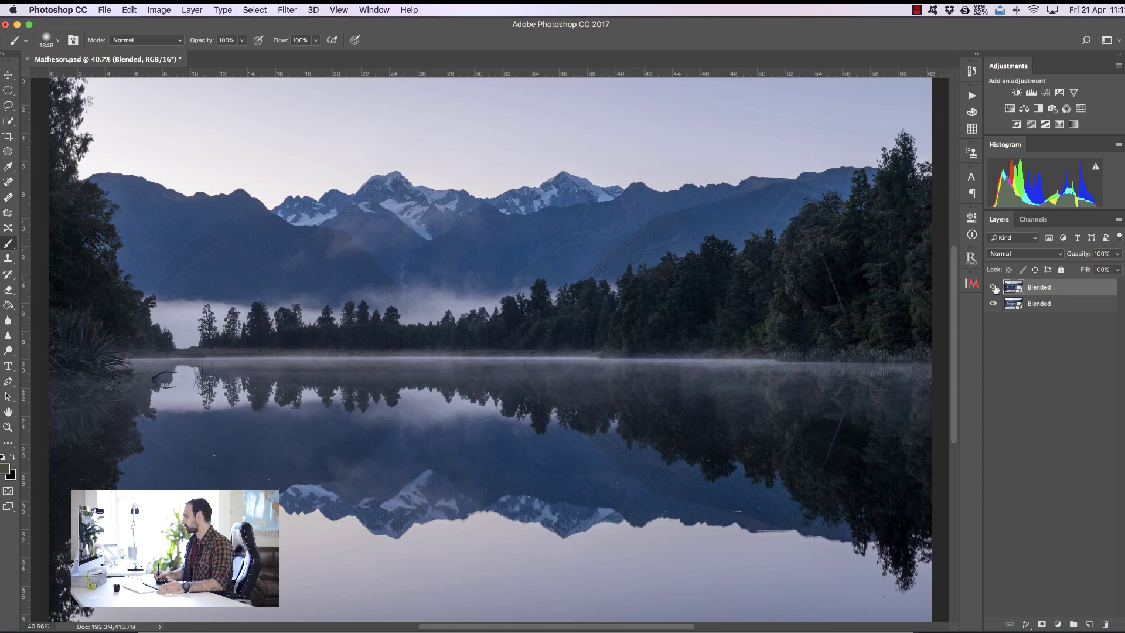
# - Toggle the top Blended layer's visibility to compare it with the base exposure
pyautogui.click(993, 288)
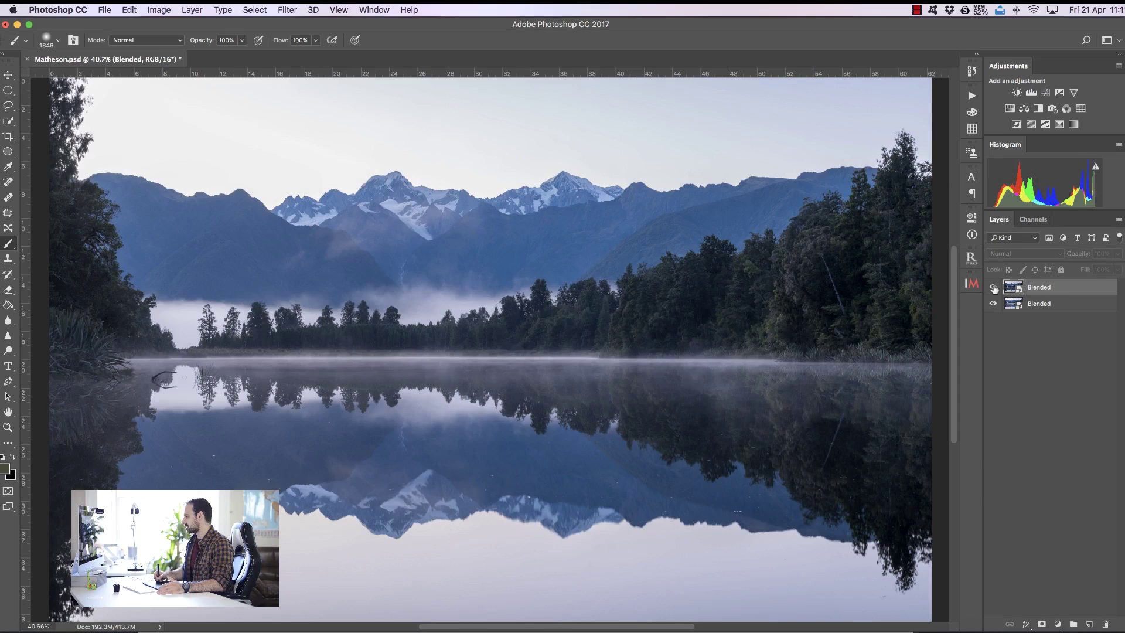
pyautogui.click(992, 289)
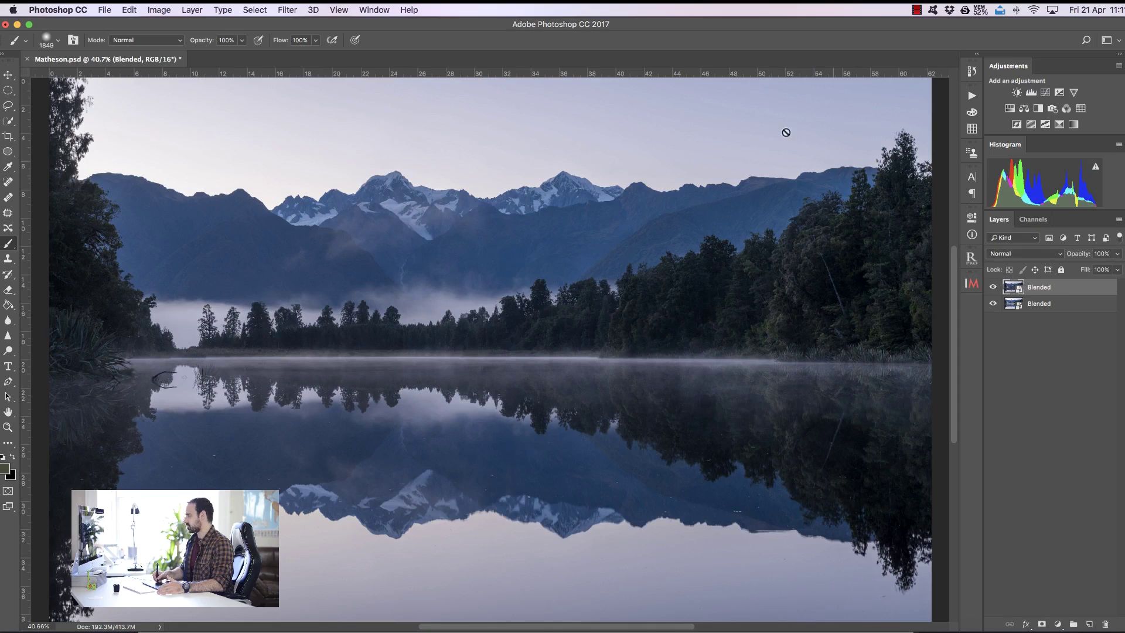
pyautogui.click(993, 289)
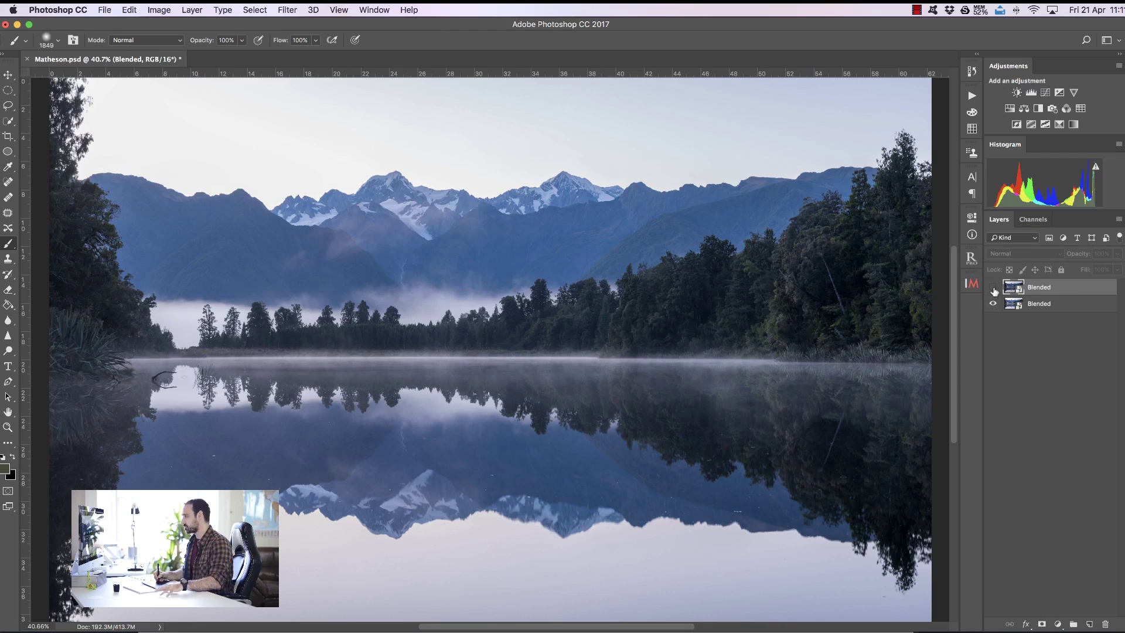
pyautogui.click(994, 287)
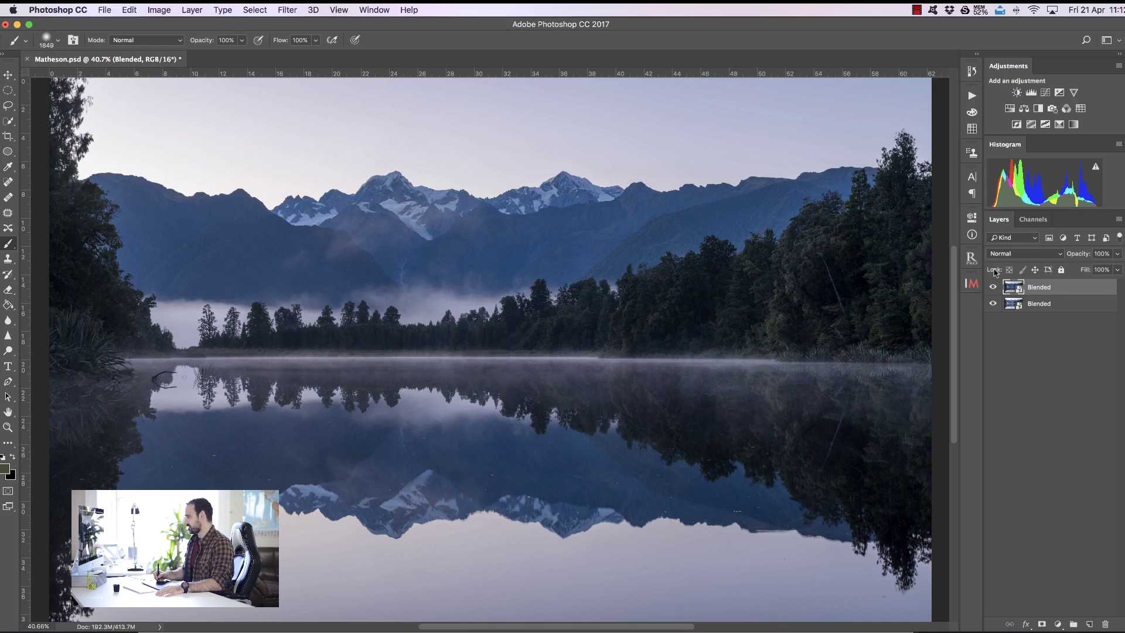
# - Create a B-row 1 brights luminosity mask narrowed to 0, 47 and 153, then view the colour image
pyautogui.click(972, 283)
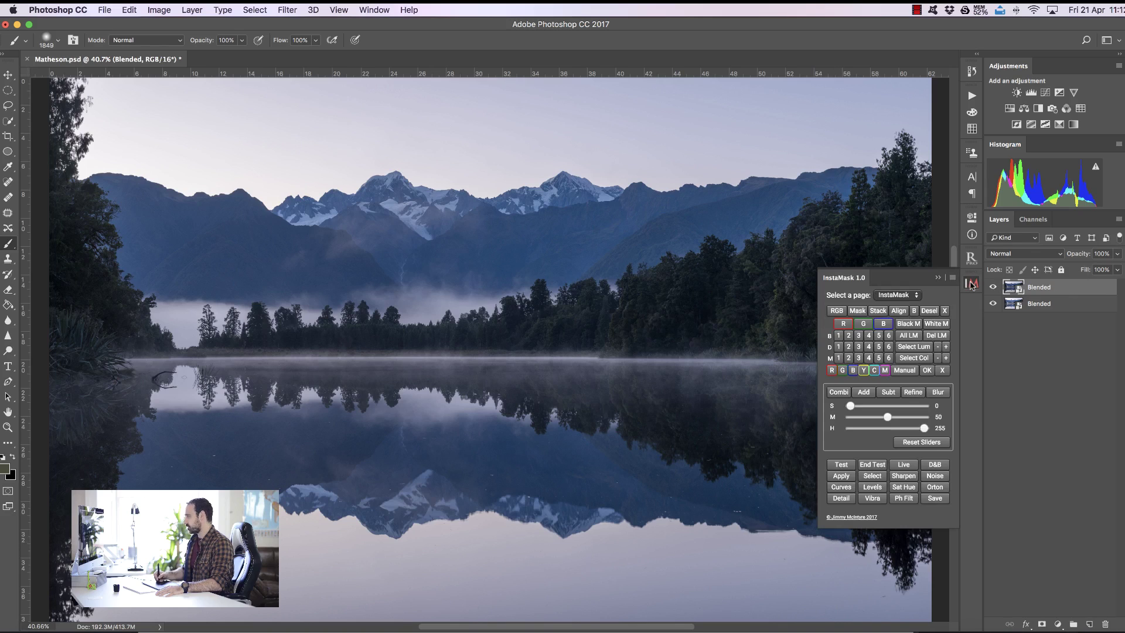
pyautogui.click(839, 337)
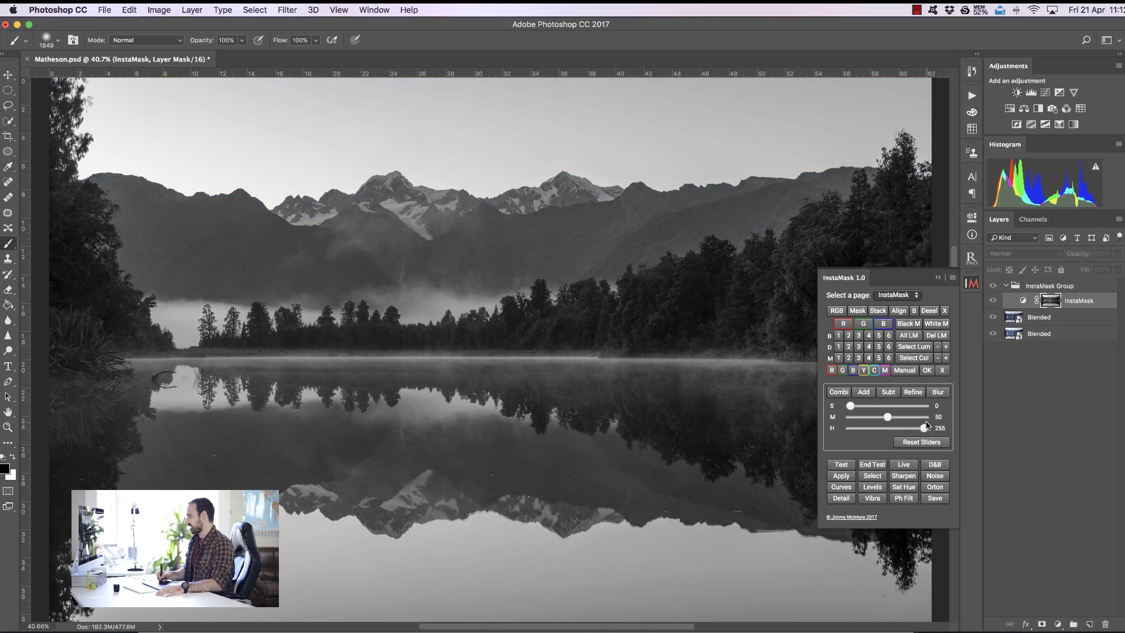
pyautogui.moveTo(924, 429); pyautogui.dragTo(896, 428)
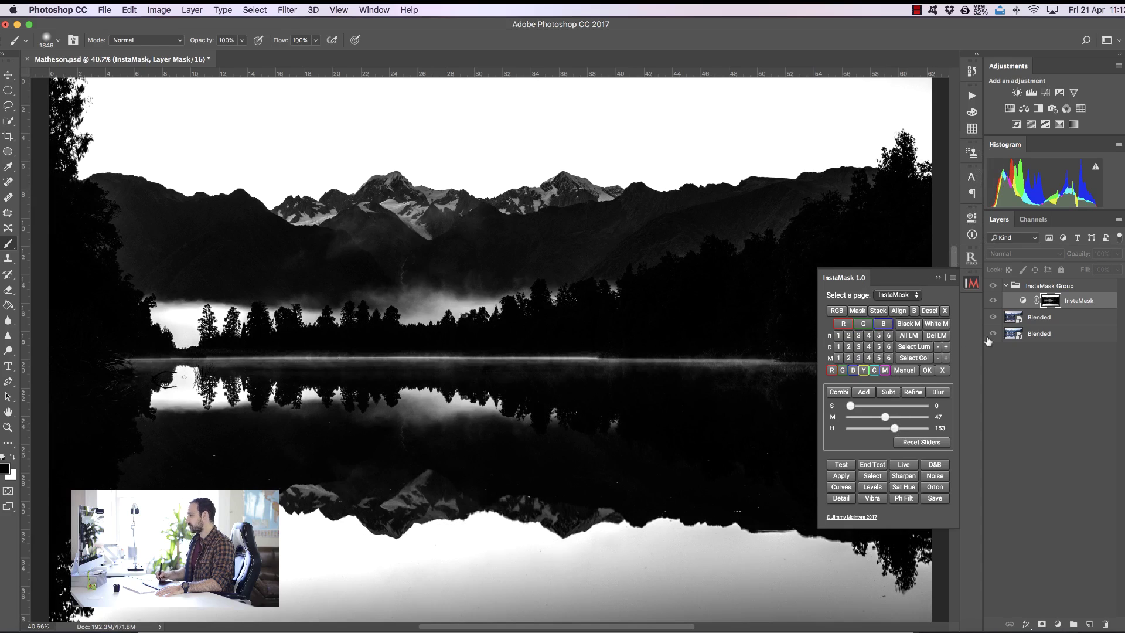
pyautogui.click(1062, 317)
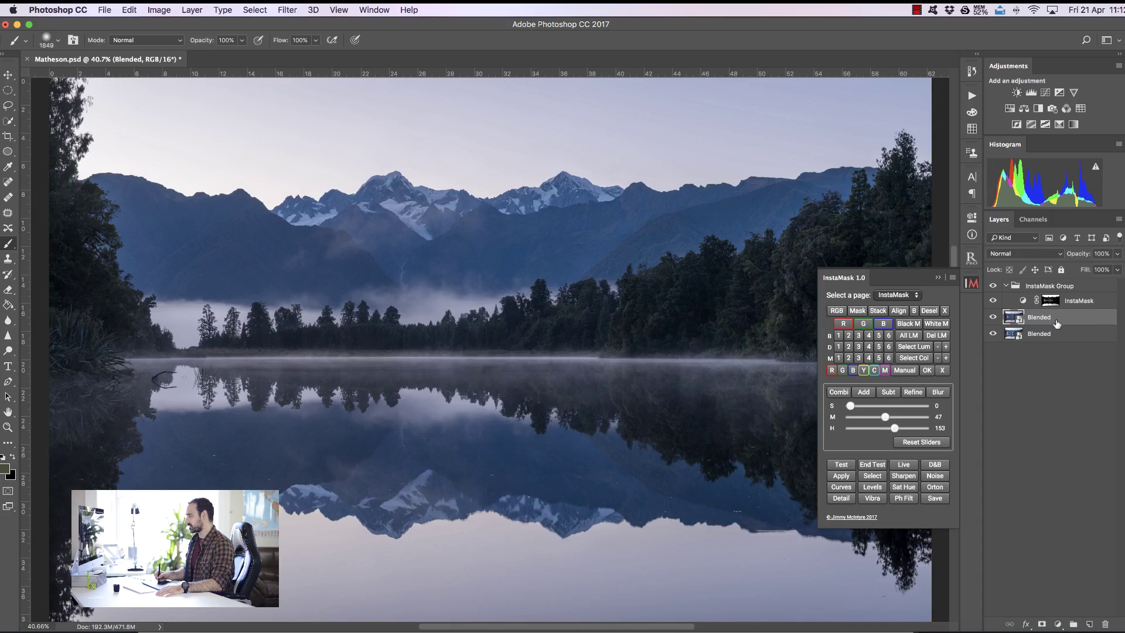
# - Apply the brights mask to the top Blended layer and compare the blend by toggling its visibility
pyautogui.click(841, 475)
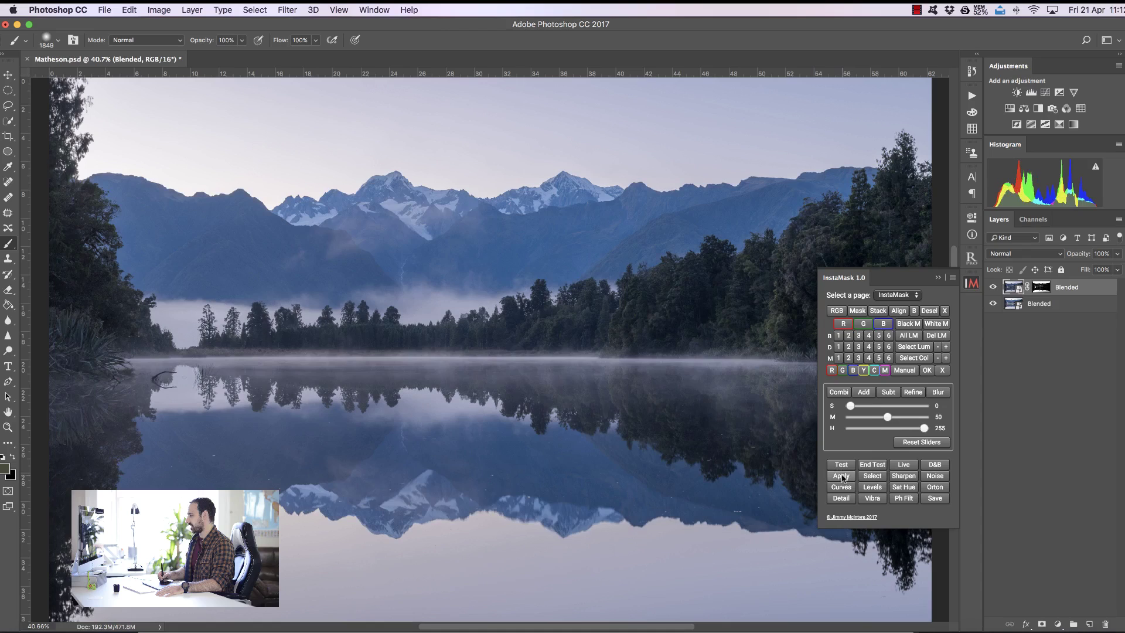
pyautogui.click(995, 287)
pyautogui.click(995, 287)
pyautogui.click(996, 287)
pyautogui.click(996, 287)
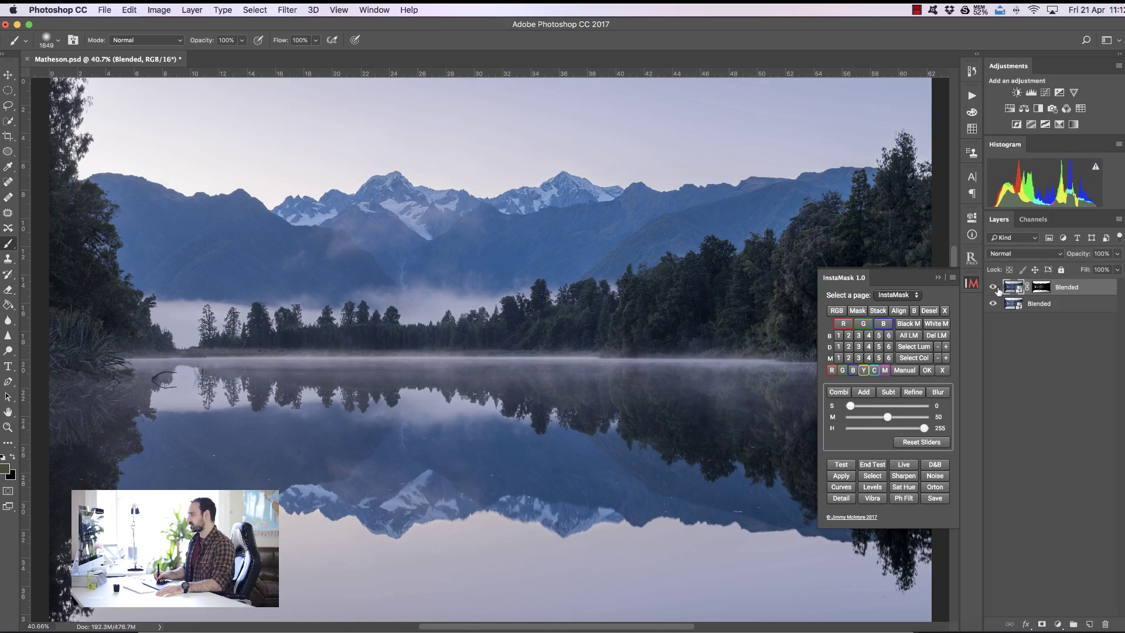
pyautogui.click(996, 287)
pyautogui.click(938, 277)
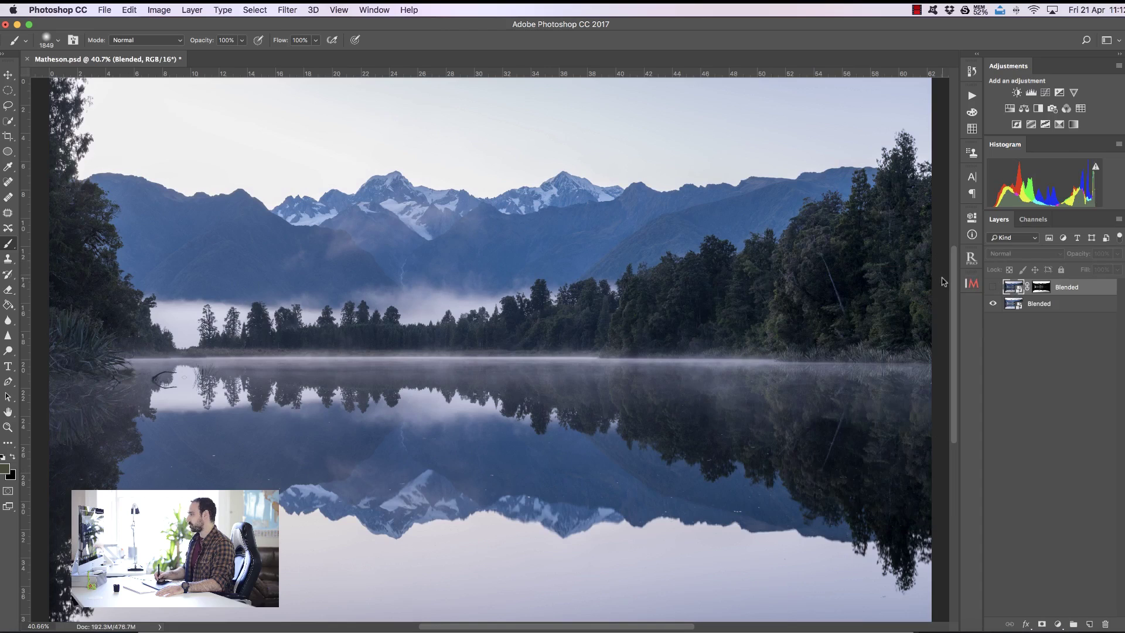
pyautogui.click(996, 287)
pyautogui.click(996, 287)
pyautogui.click(996, 287)
pyautogui.click(996, 287)
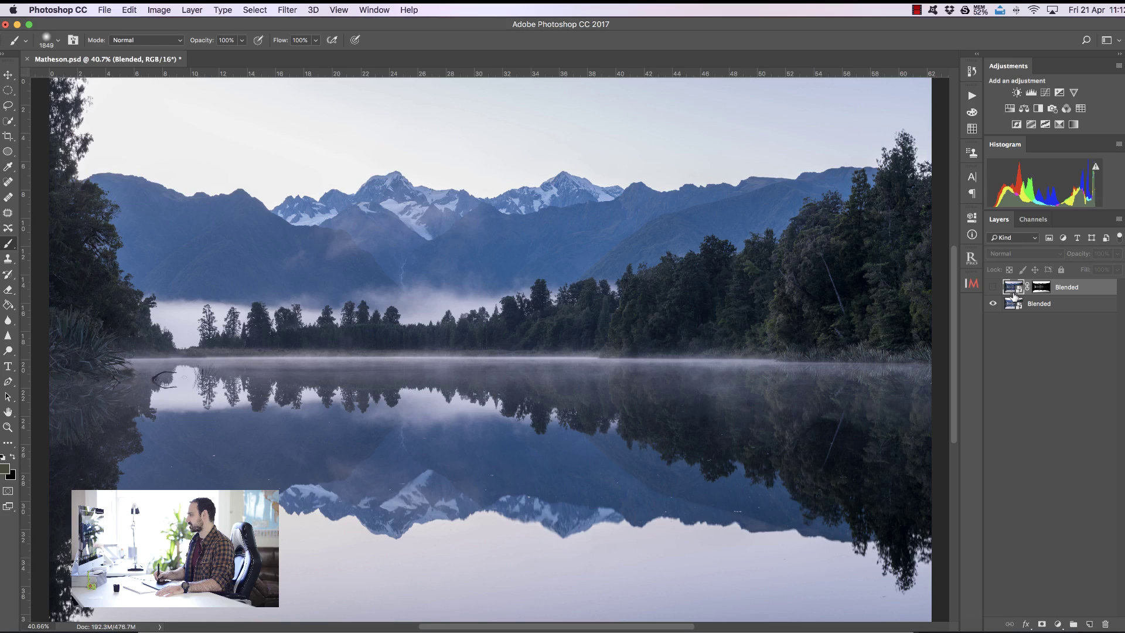
pyautogui.click(995, 287)
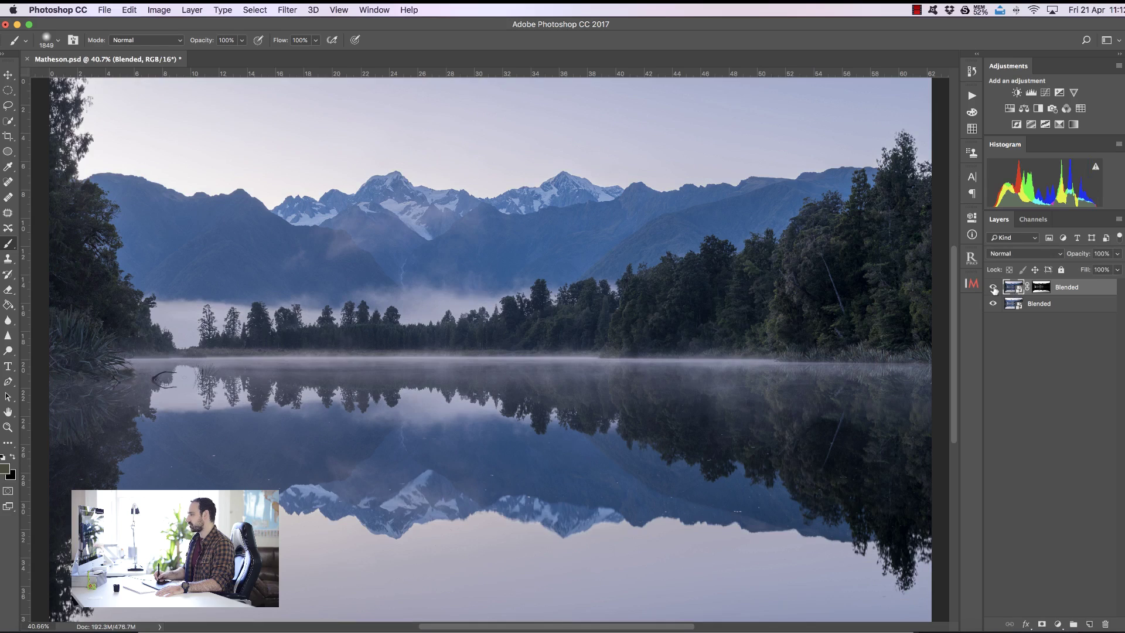
# - Paint the top layer's mask over the right-side trees and water, then toggle the layer to check
pyautogui.click(1040, 288)
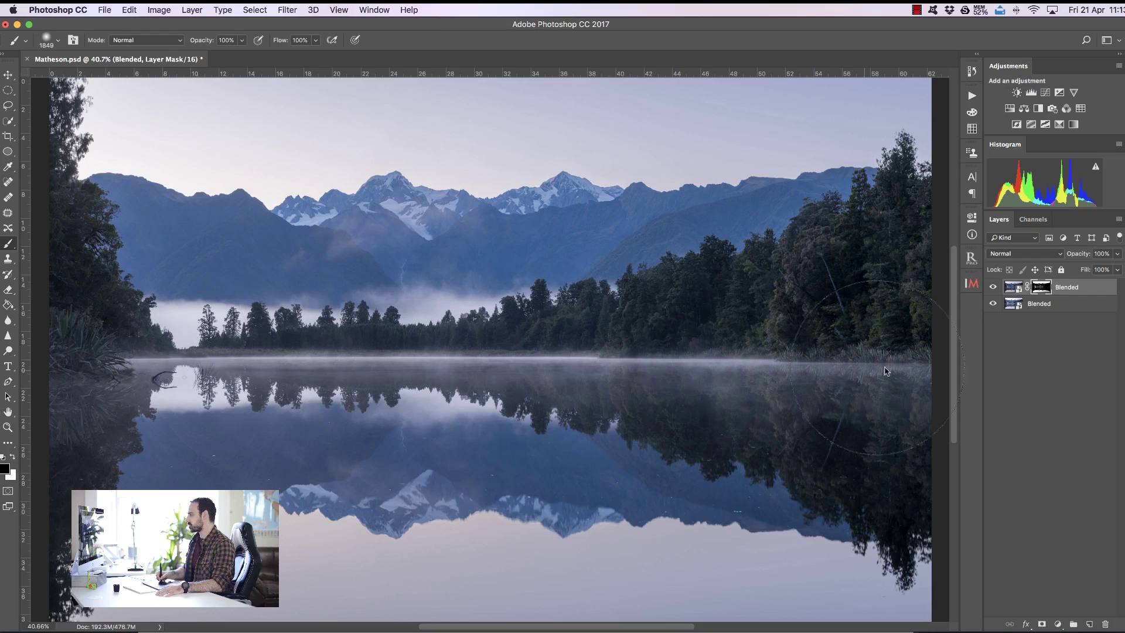
pyautogui.moveTo(886, 371); pyautogui.dragTo(904, 369)
pyautogui.click(998, 289)
pyautogui.click(998, 289)
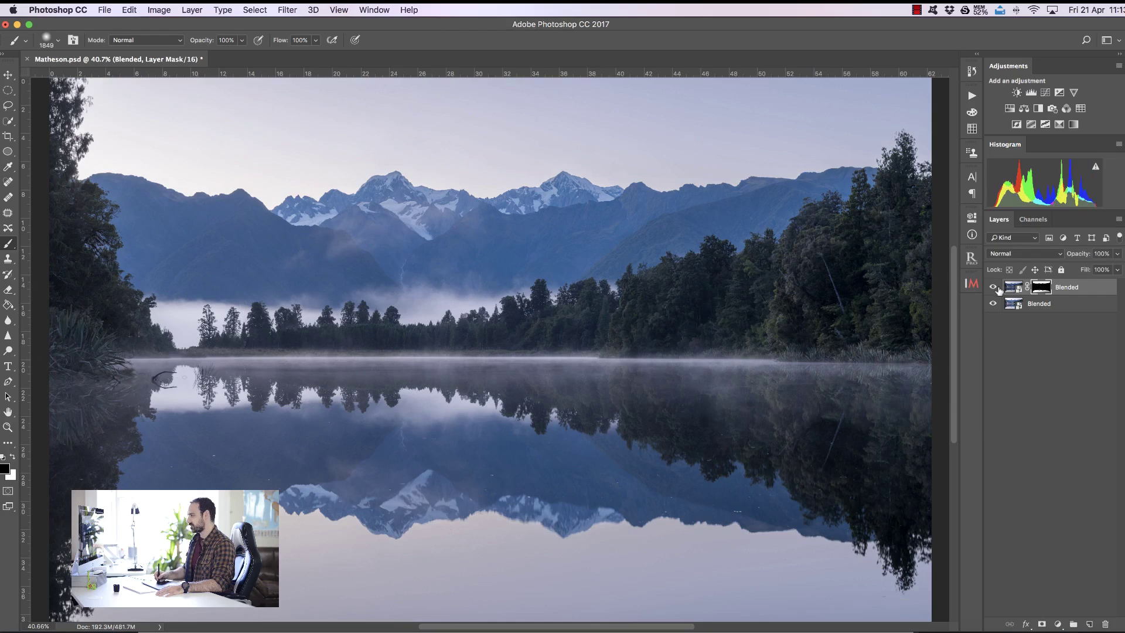
pyautogui.click(996, 290)
pyautogui.click(996, 291)
pyautogui.click(995, 291)
pyautogui.click(995, 290)
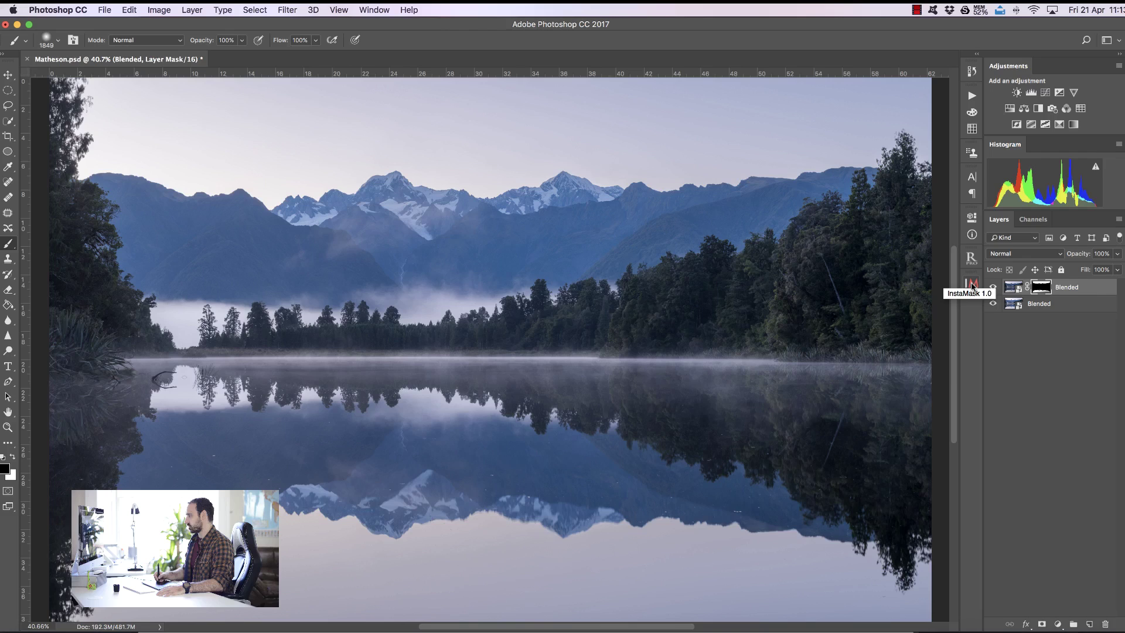
# - Build a D-row darks luminosity mask set to 0, 51 and 191 and create the D&B layer from it
pyautogui.click(973, 286)
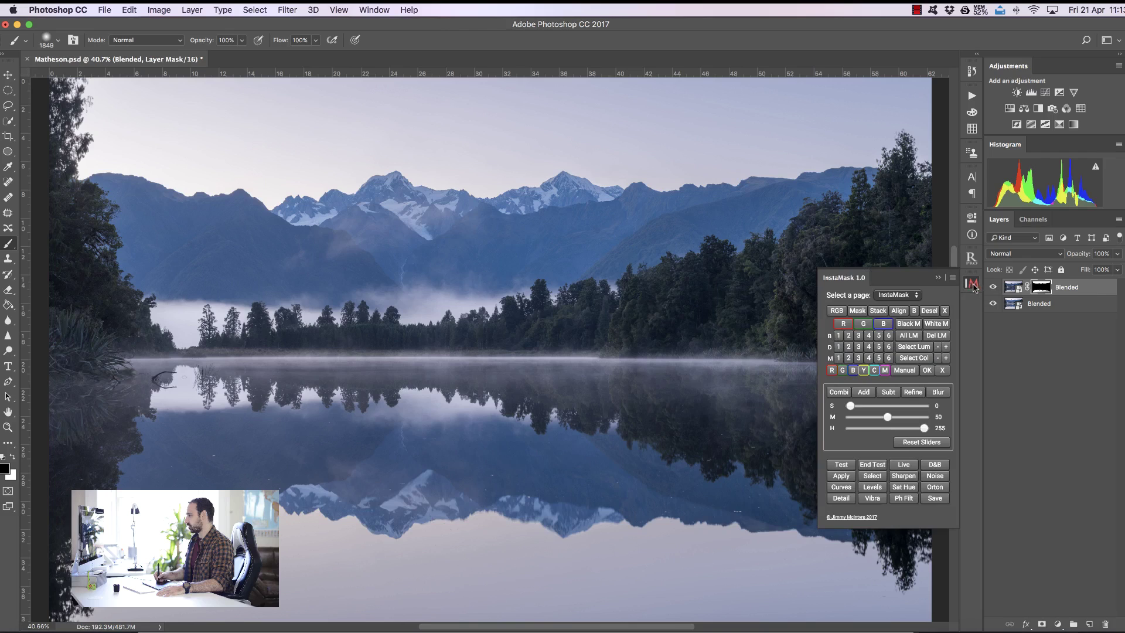
pyautogui.click(838, 347)
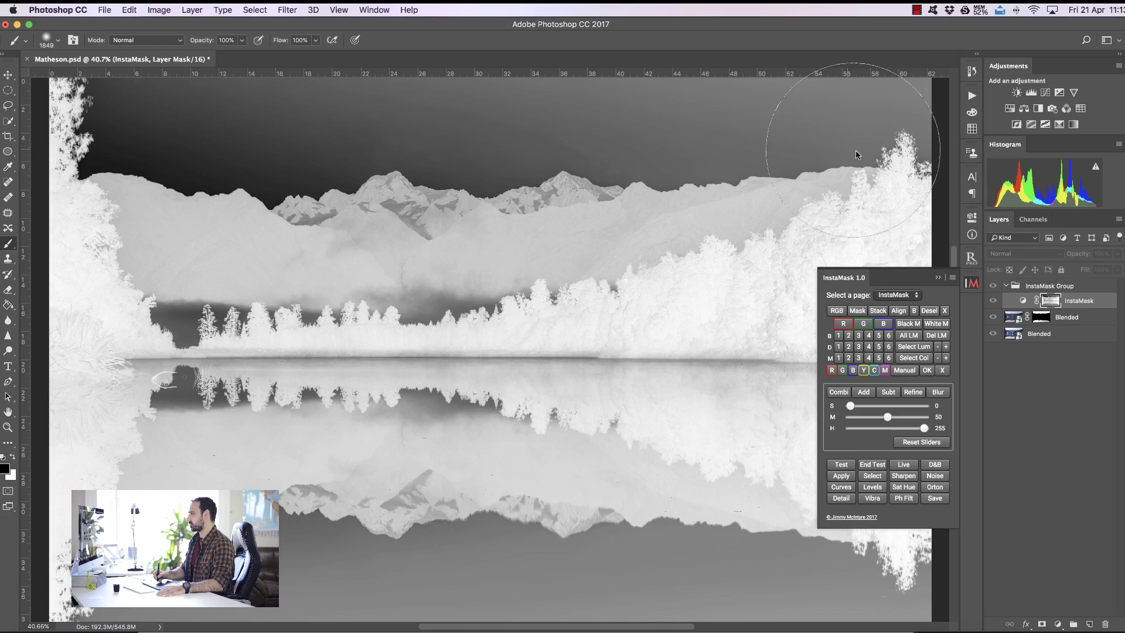
pyautogui.click(857, 348)
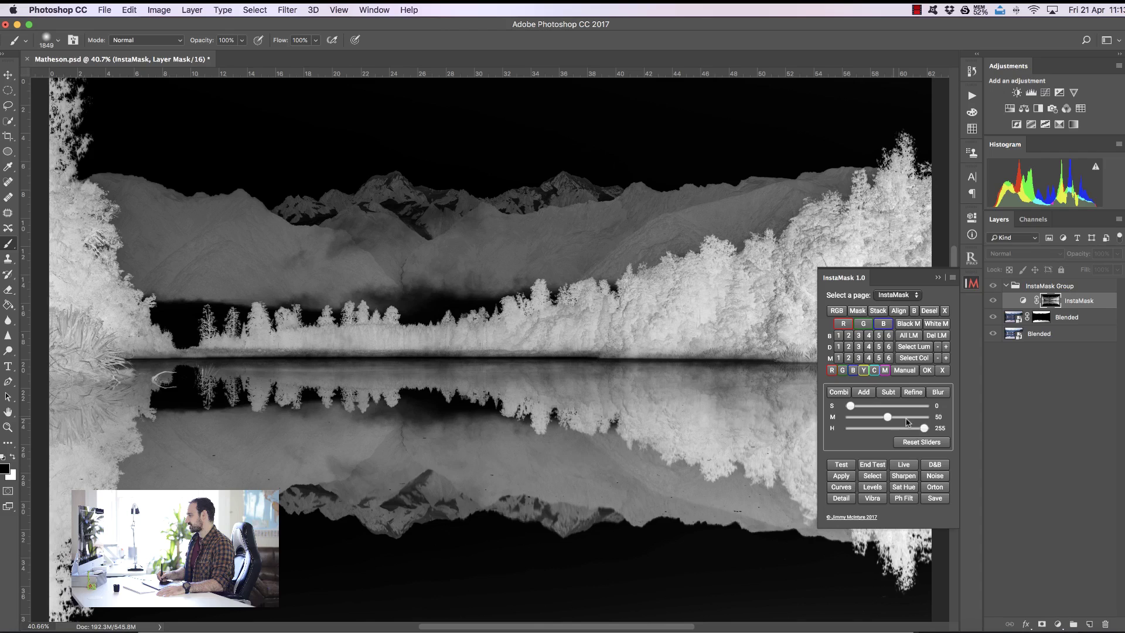
pyautogui.moveTo(924, 429); pyautogui.dragTo(892, 418)
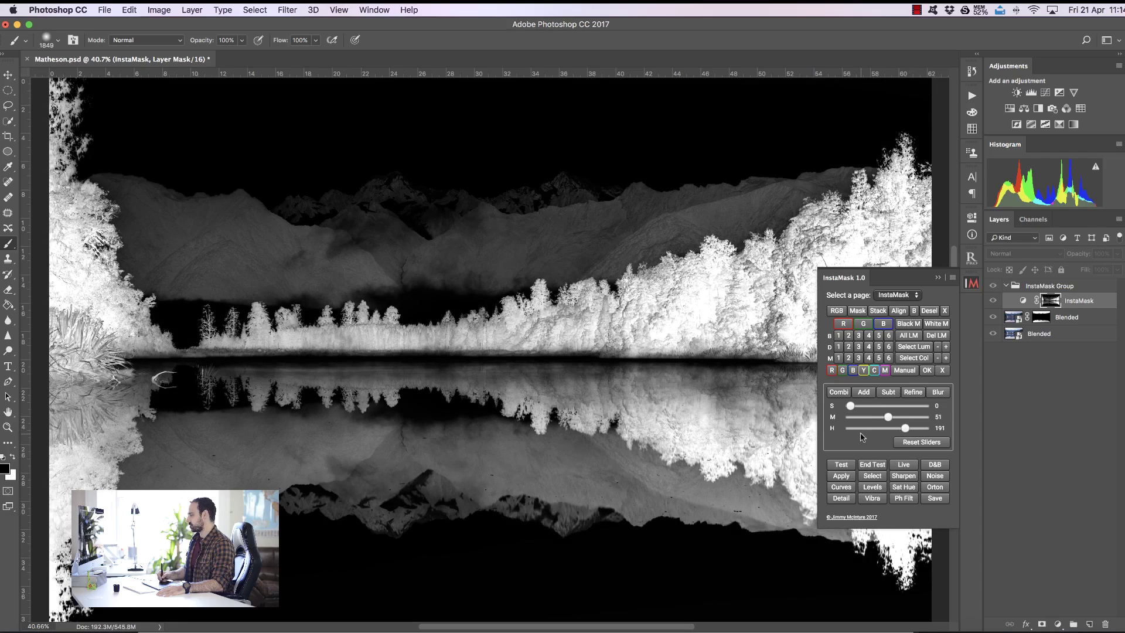
pyautogui.click(945, 464)
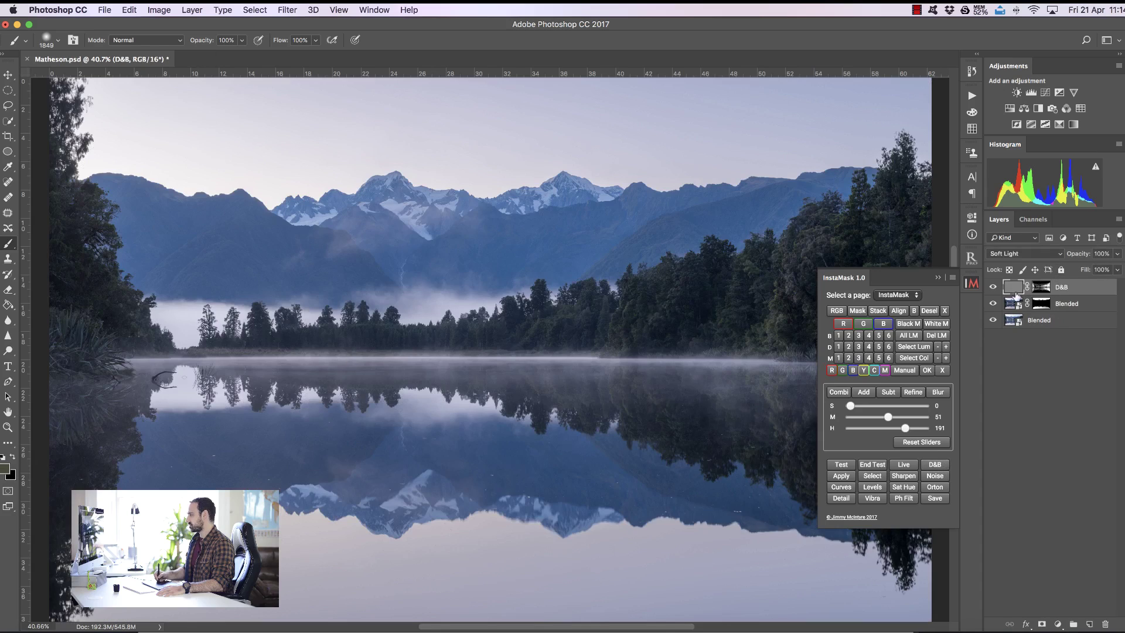
# - Load a pale warm yellow as foreground colour and switch the D&B layer to Overlay
pyautogui.click(1003, 288)
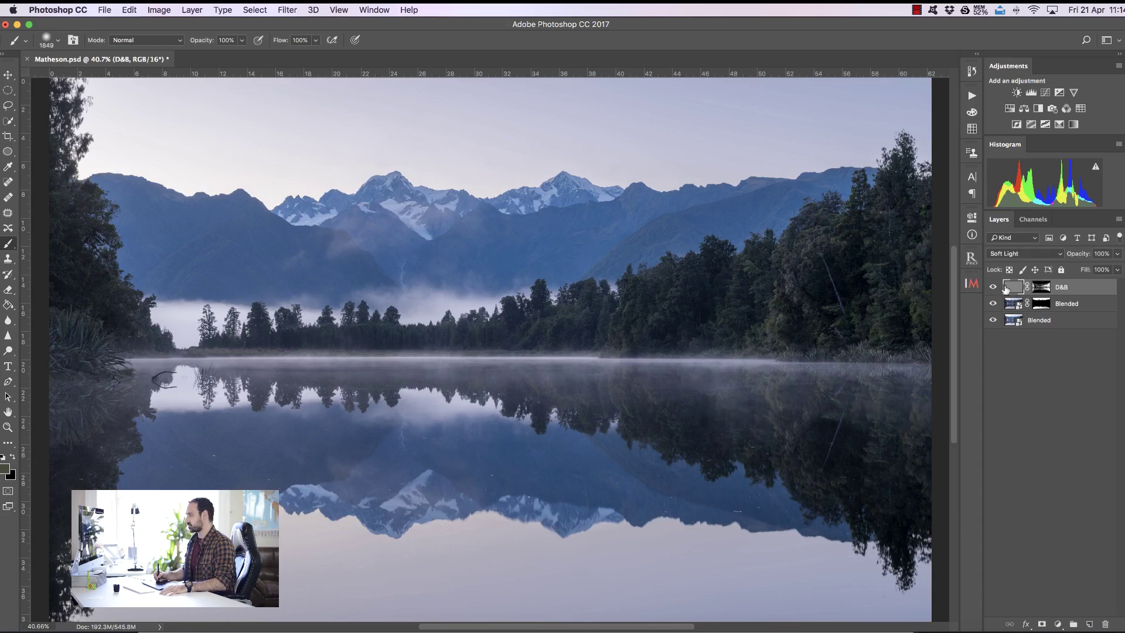
pyautogui.click(8, 469)
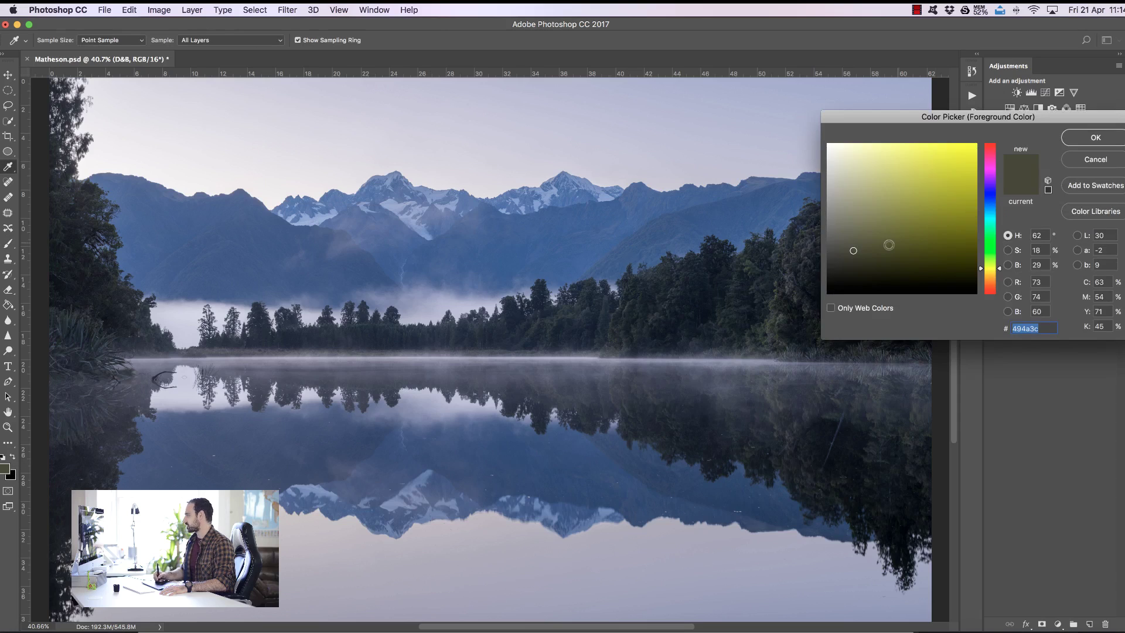
pyautogui.moveTo(854, 249)
pyautogui.mouseDown()
pyautogui.moveTo(928, 152)
pyautogui.moveTo(923, 125)
pyautogui.mouseUp()
pyautogui.moveTo(999, 265); pyautogui.dragTo(1000, 273)
pyautogui.click(1084, 140)
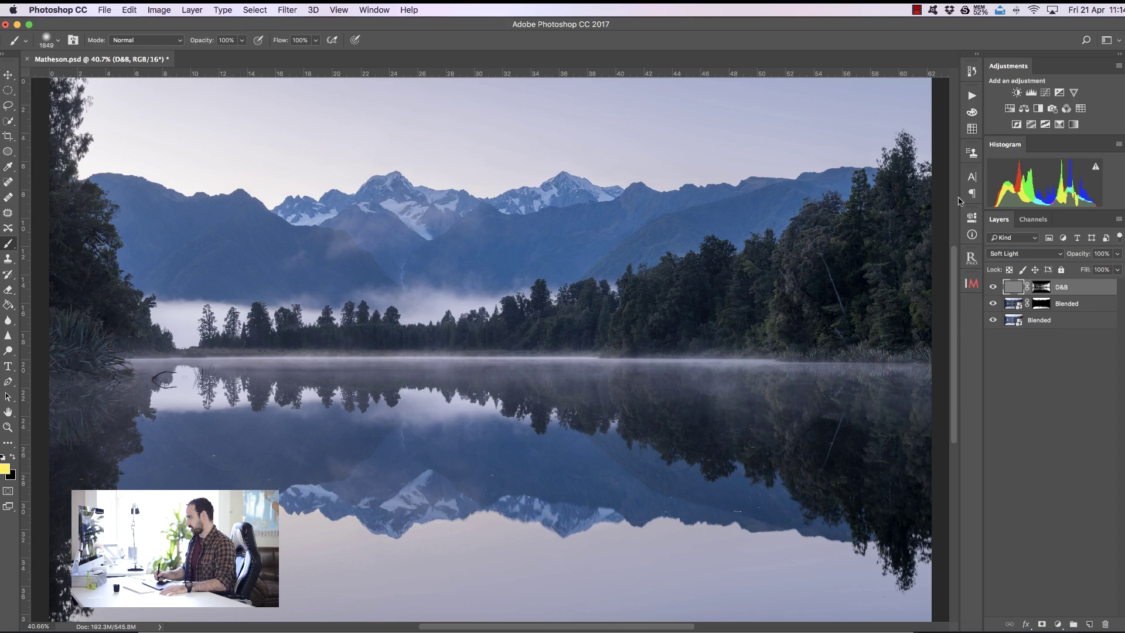
pyautogui.click(1026, 254)
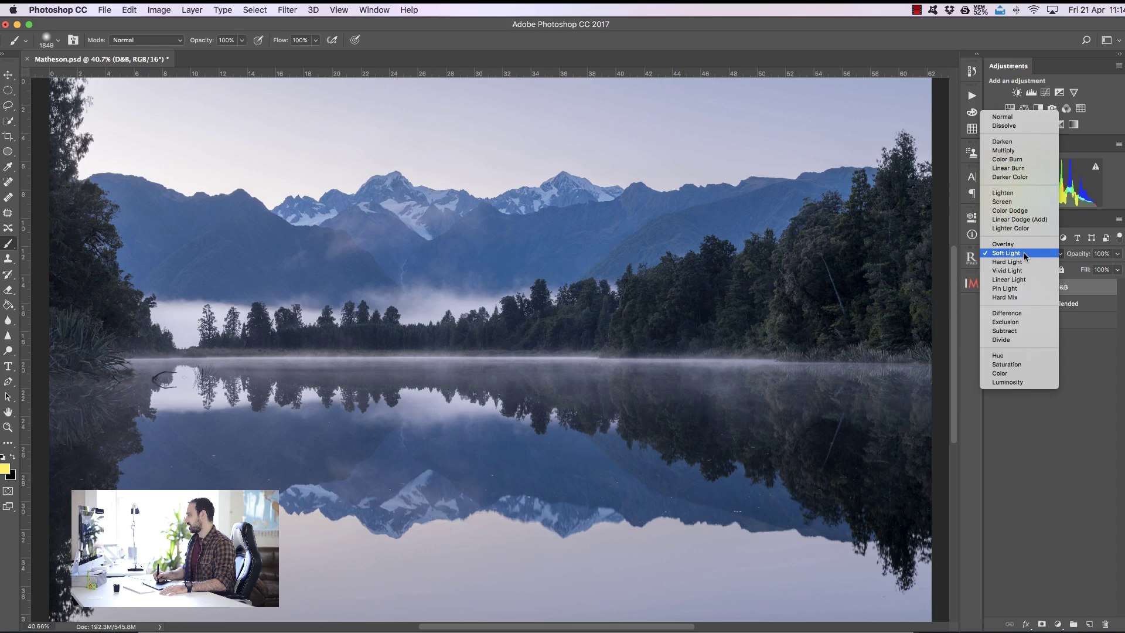
pyautogui.click(1020, 245)
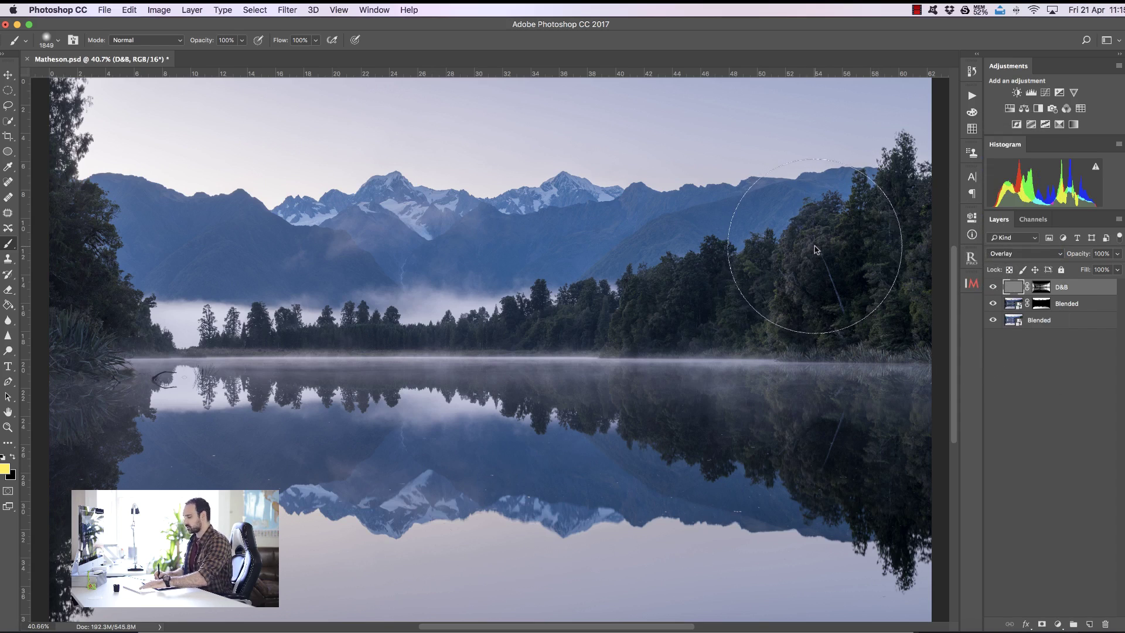
# - Paint faint yellow at 30% brush opacity over the right-hand lake reflection, undoing one stroke
pyautogui.press('3')
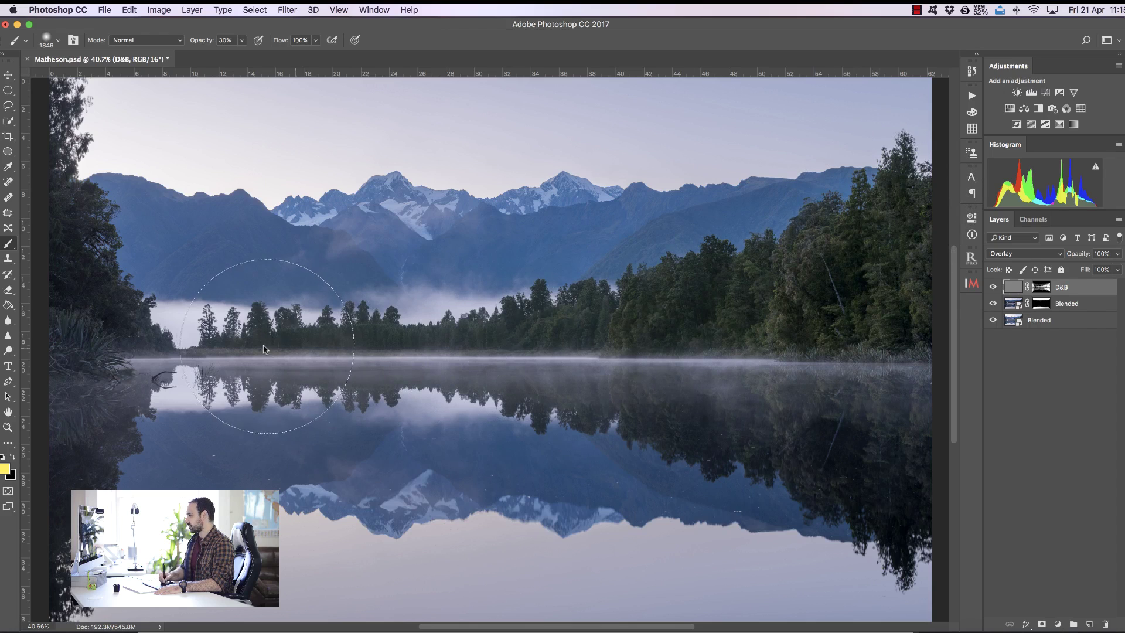
pyautogui.moveTo(794, 406)
pyautogui.mouseDown()
pyautogui.moveTo(676, 420)
pyautogui.moveTo(936, 491)
pyautogui.moveTo(930, 521)
pyautogui.mouseUp()
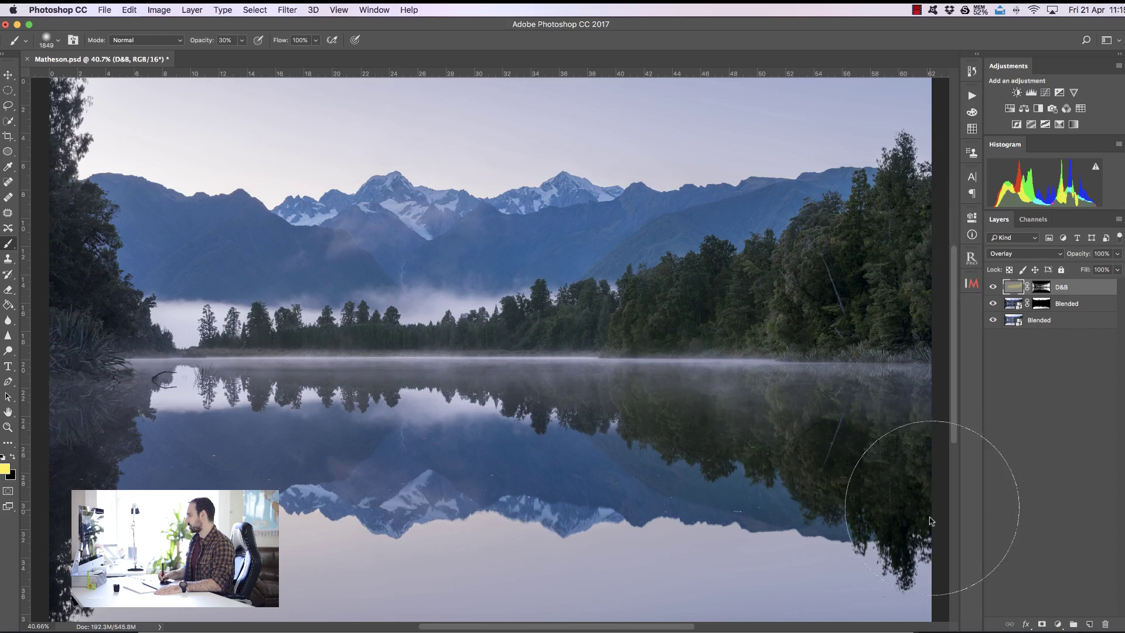
pyautogui.moveTo(745, 354)
pyautogui.keyDown('ctrl'); pyautogui.keyDown('alt'); pyautogui.mouseDown()
pyautogui.moveTo(562, 352)
pyautogui.moveTo(604, 351)
pyautogui.mouseUp(); pyautogui.keyUp('alt'); pyautogui.keyUp('ctrl')
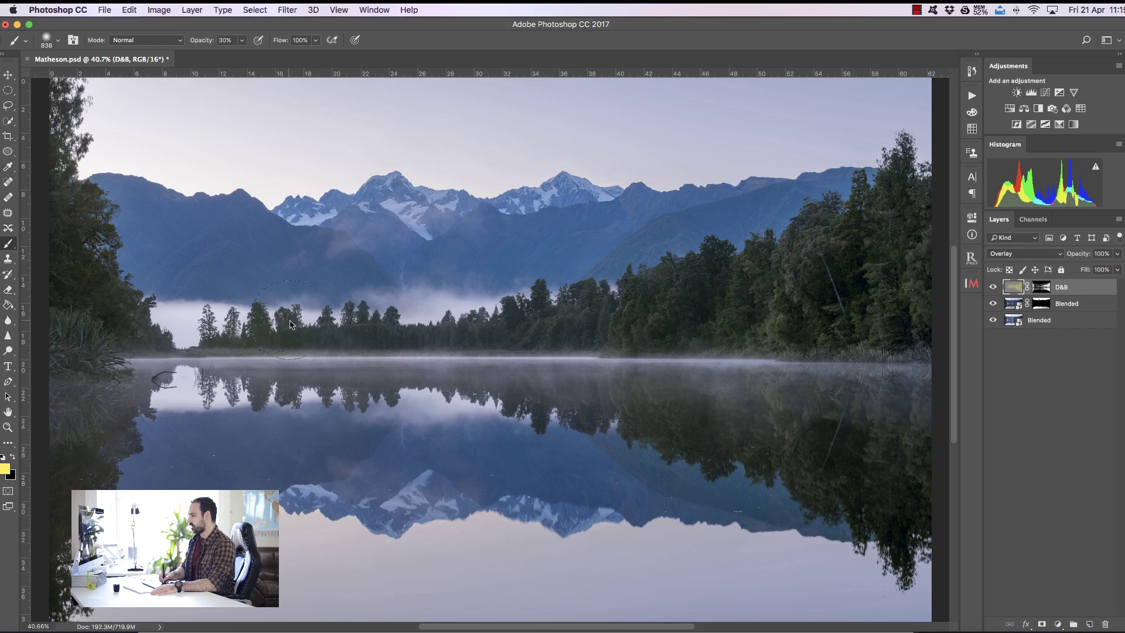
pyautogui.moveTo(683, 410)
pyautogui.mouseDown()
pyautogui.moveTo(678, 402)
pyautogui.moveTo(665, 423)
pyautogui.mouseUp()
pyautogui.press('super+z')
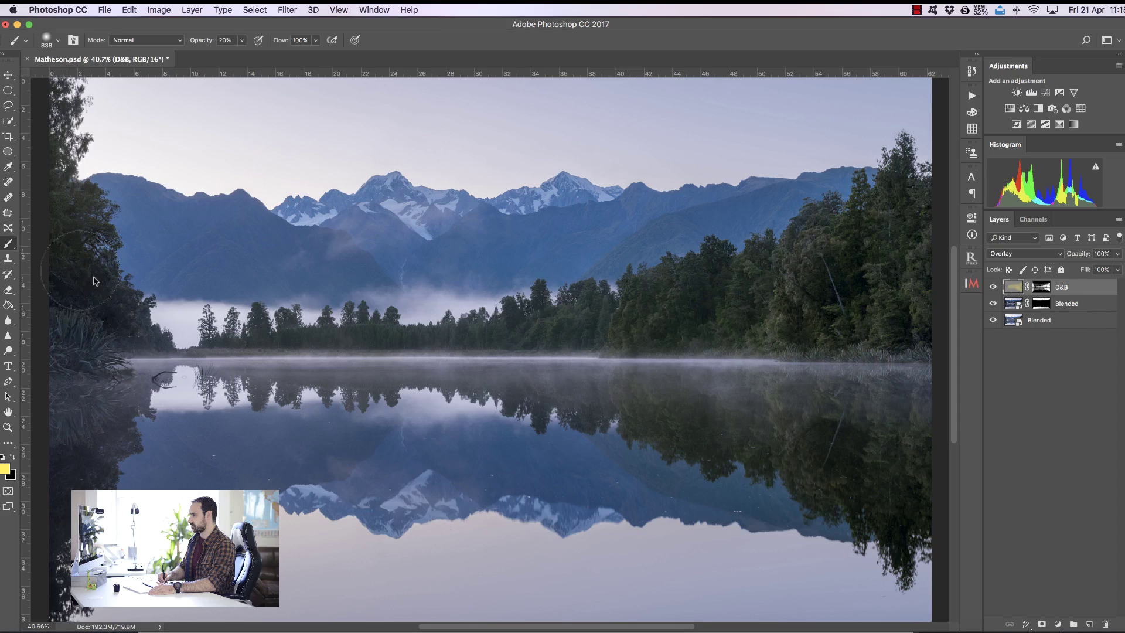
# - Set brush opacity to 20% and lower the D&B layer to 77% opacity, comparing it on and off
pyautogui.press('2')
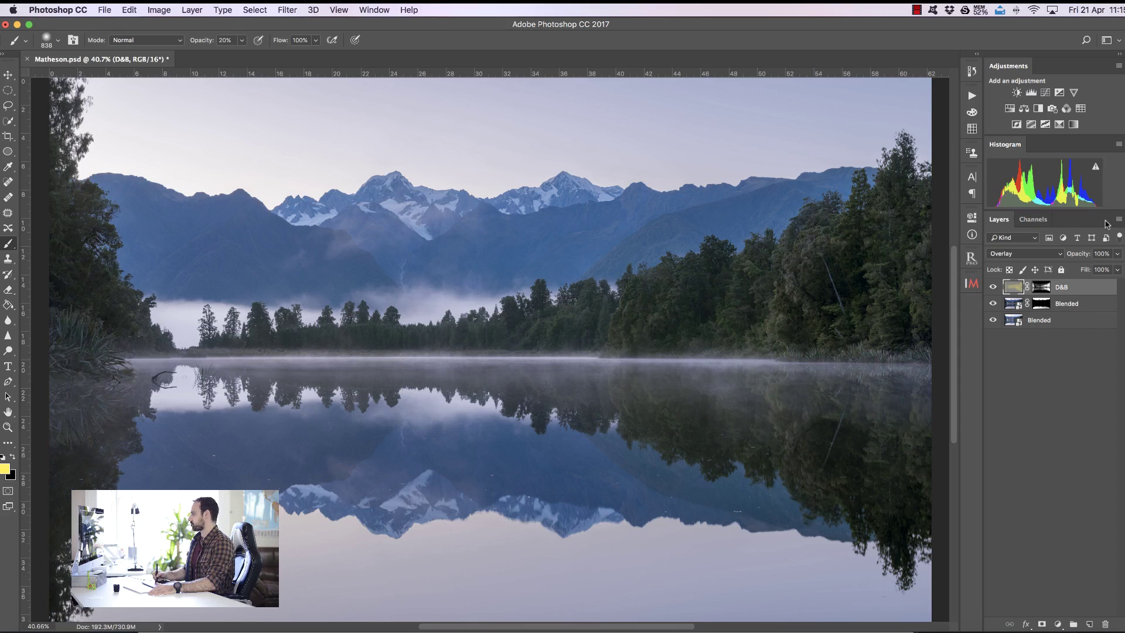
pyautogui.moveTo(1085, 254); pyautogui.dragTo(1084, 253)
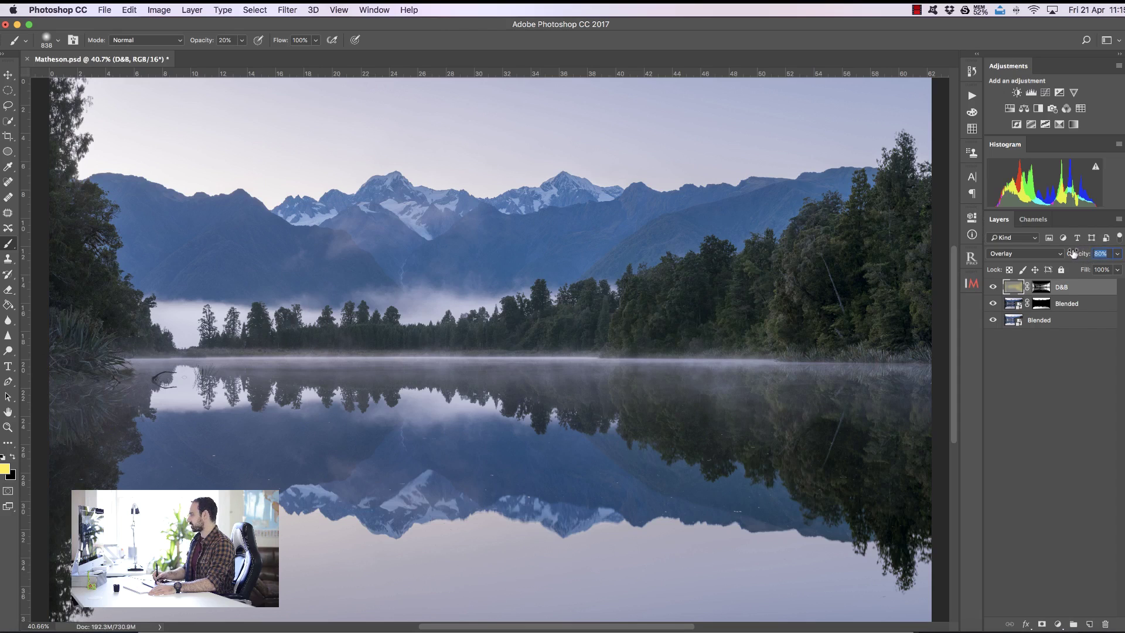
pyautogui.moveTo(1071, 253); pyautogui.dragTo(1070, 253)
pyautogui.click(993, 287)
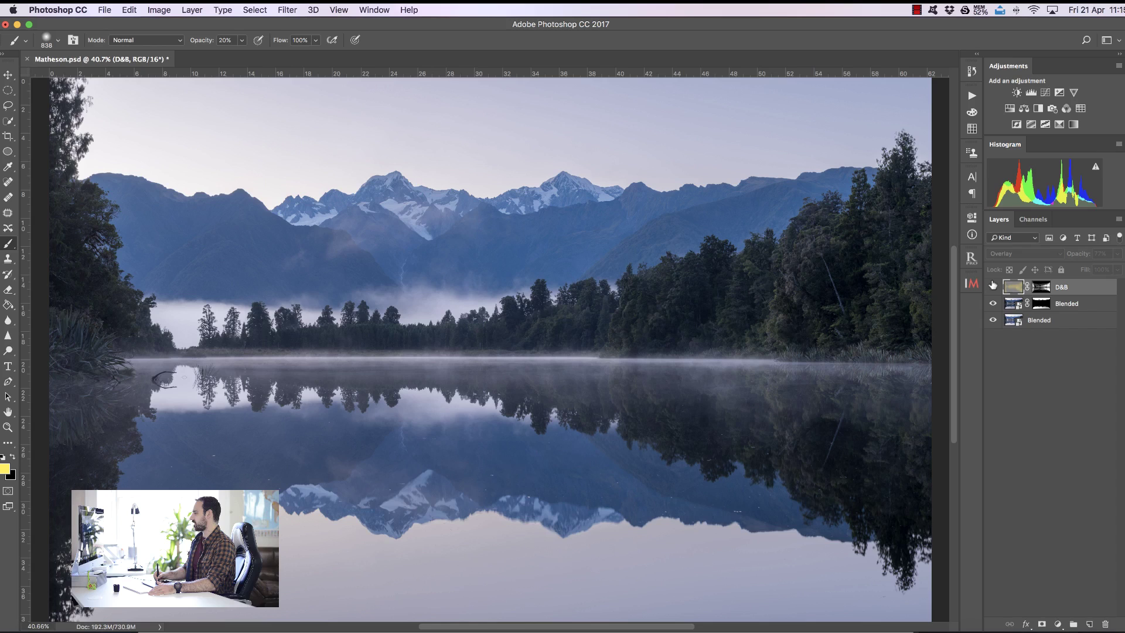
pyautogui.click(993, 287)
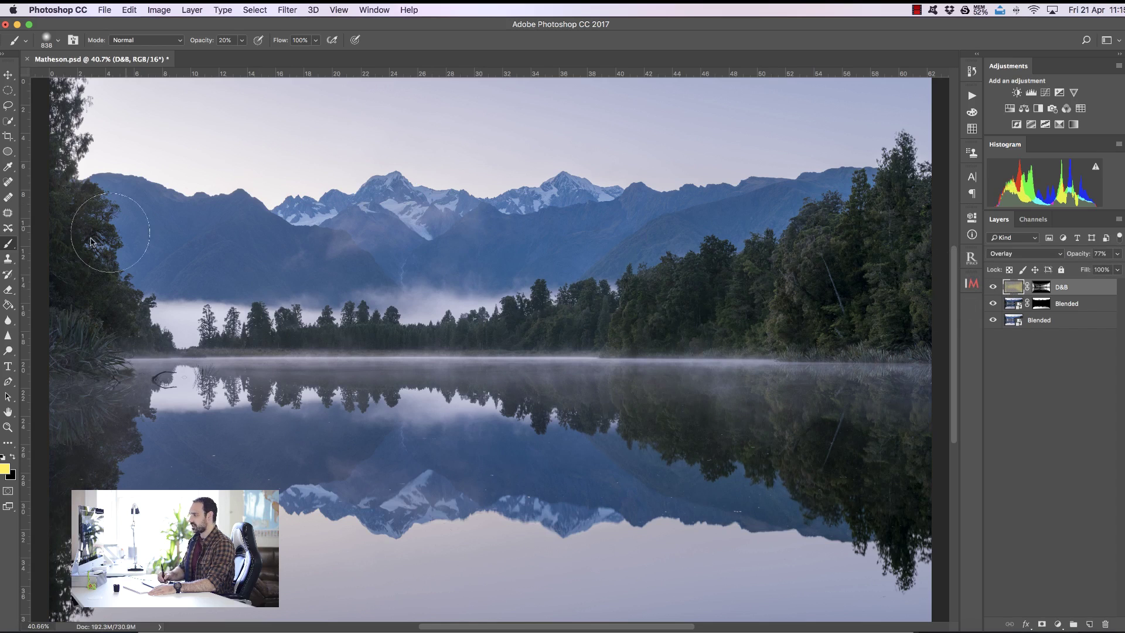
# - Select the Dodge tool at Highlights, 10% exposure with Protect Tones, and compare the D&B layer on and off
pyautogui.click(9, 350)
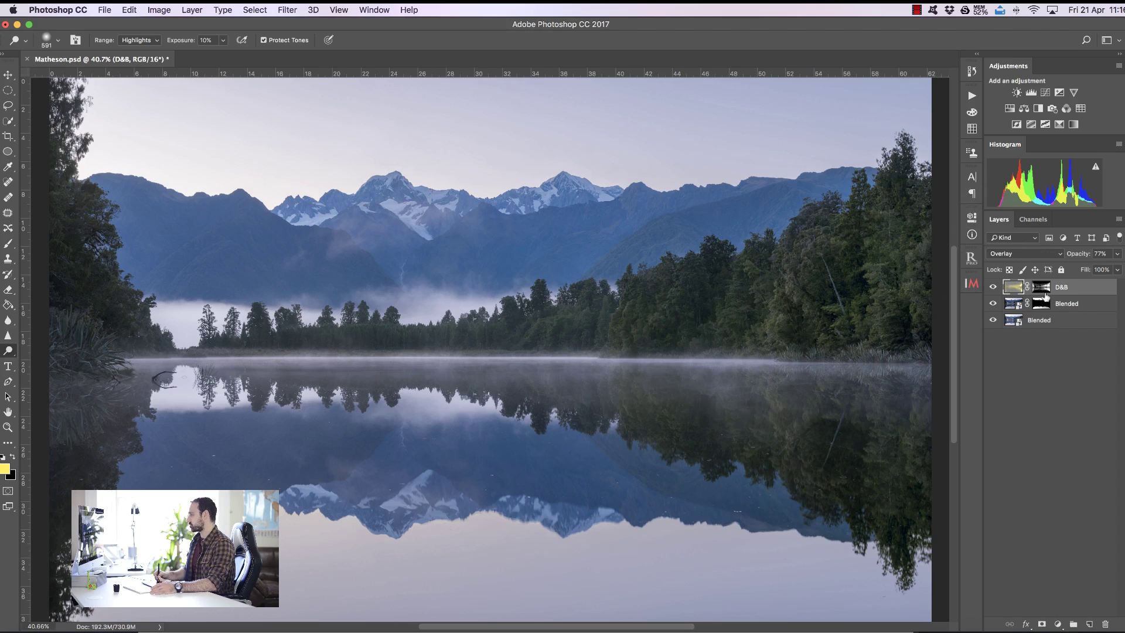
pyautogui.click(995, 288)
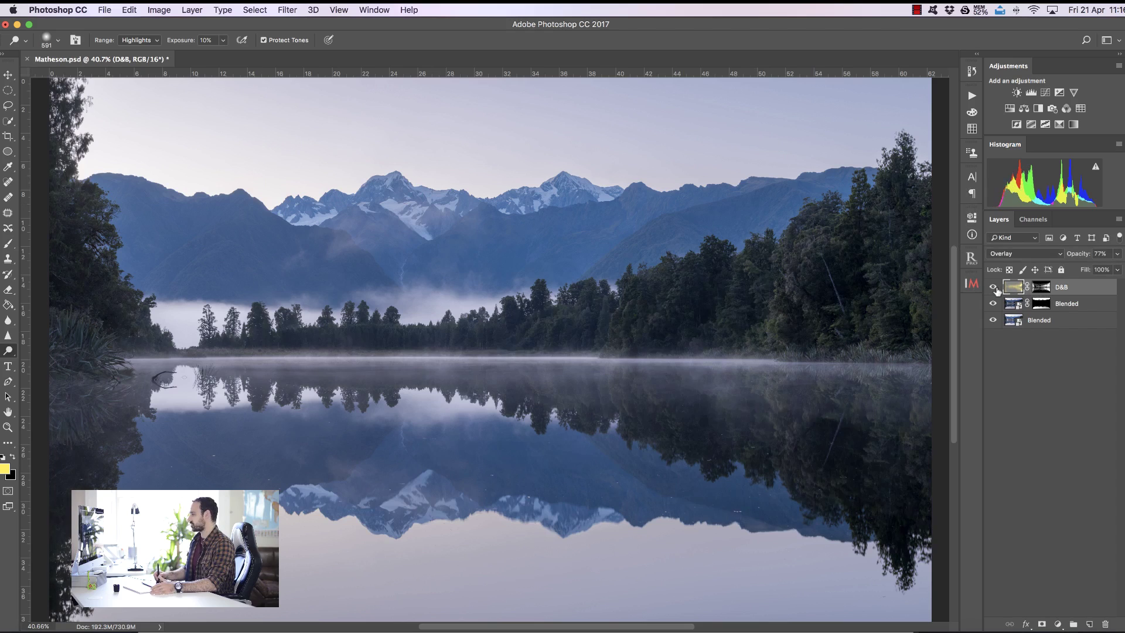
pyautogui.click(995, 288)
pyautogui.click(995, 289)
pyautogui.click(996, 289)
pyautogui.click(996, 290)
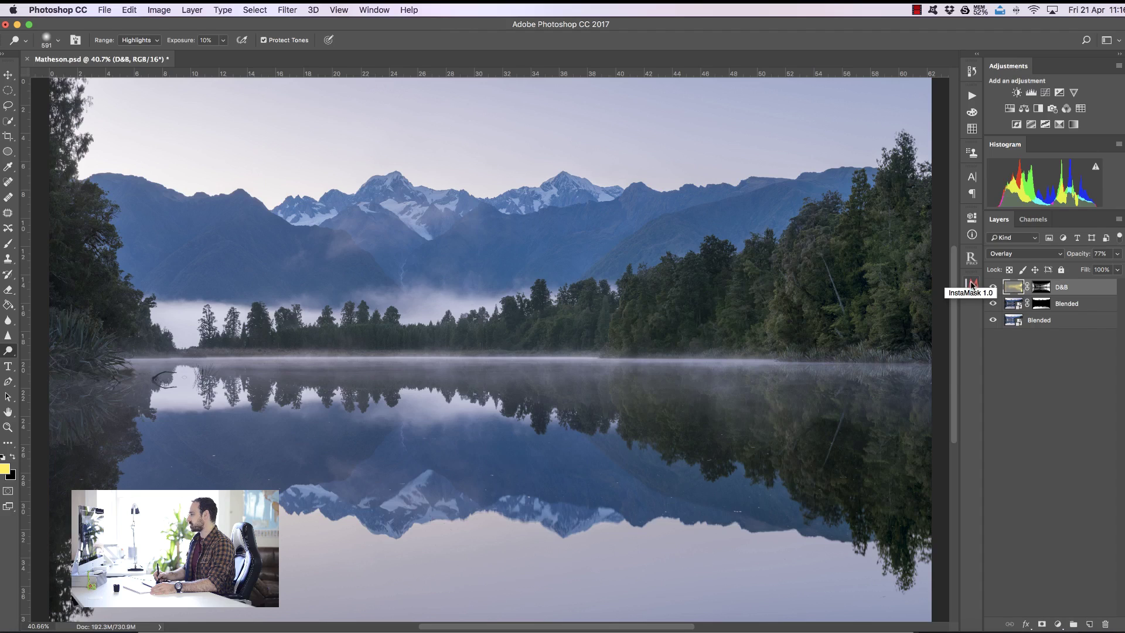
# - Mask the trees by their sampled dark green colour and start an Overlay Sharpen layer with High Pass
pyautogui.click(972, 285)
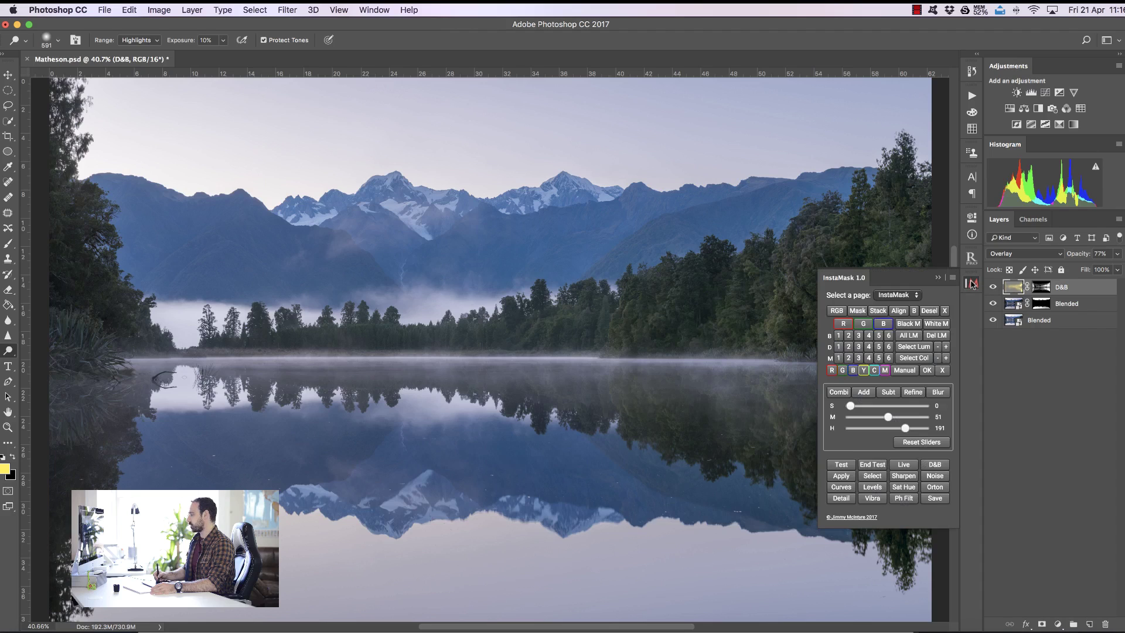
pyautogui.click(913, 361)
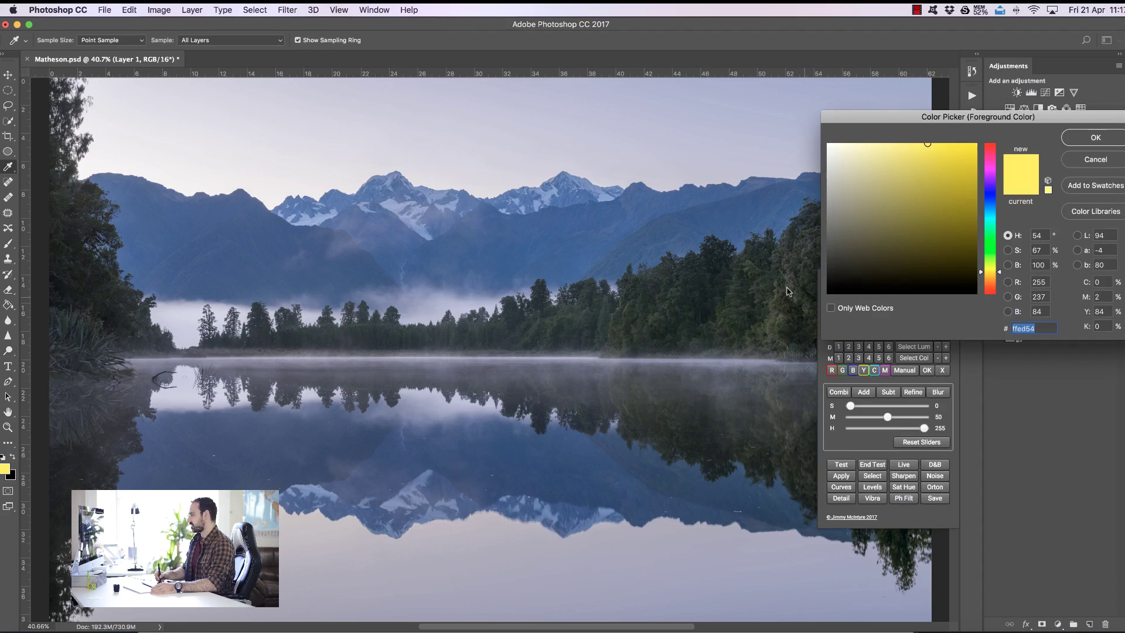
pyautogui.moveTo(778, 314); pyautogui.dragTo(783, 305)
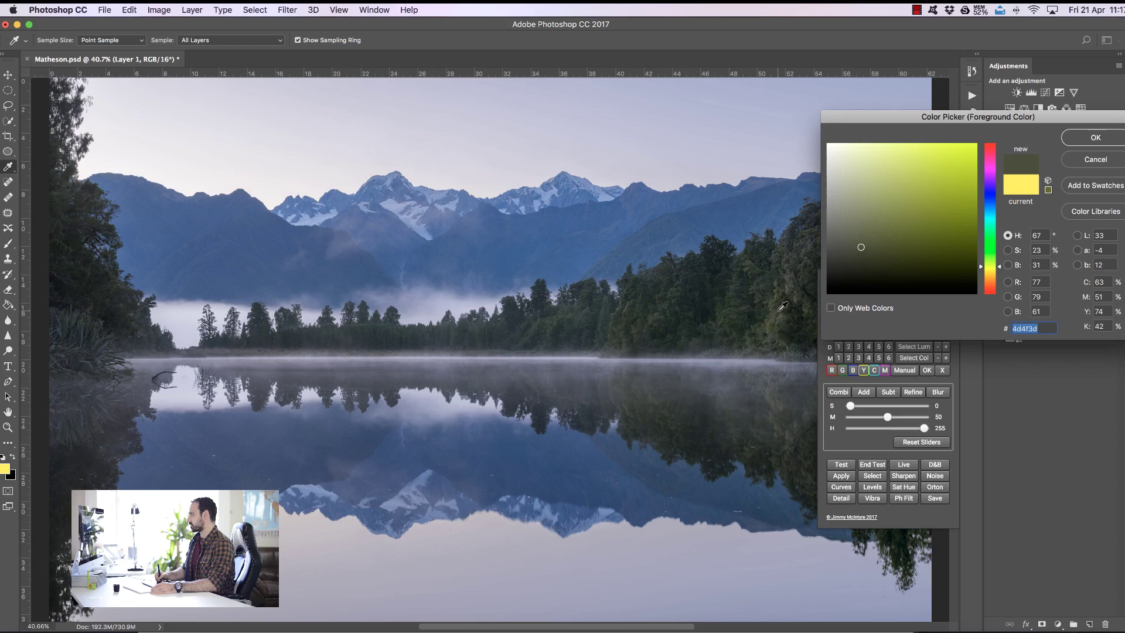
pyautogui.click(1099, 140)
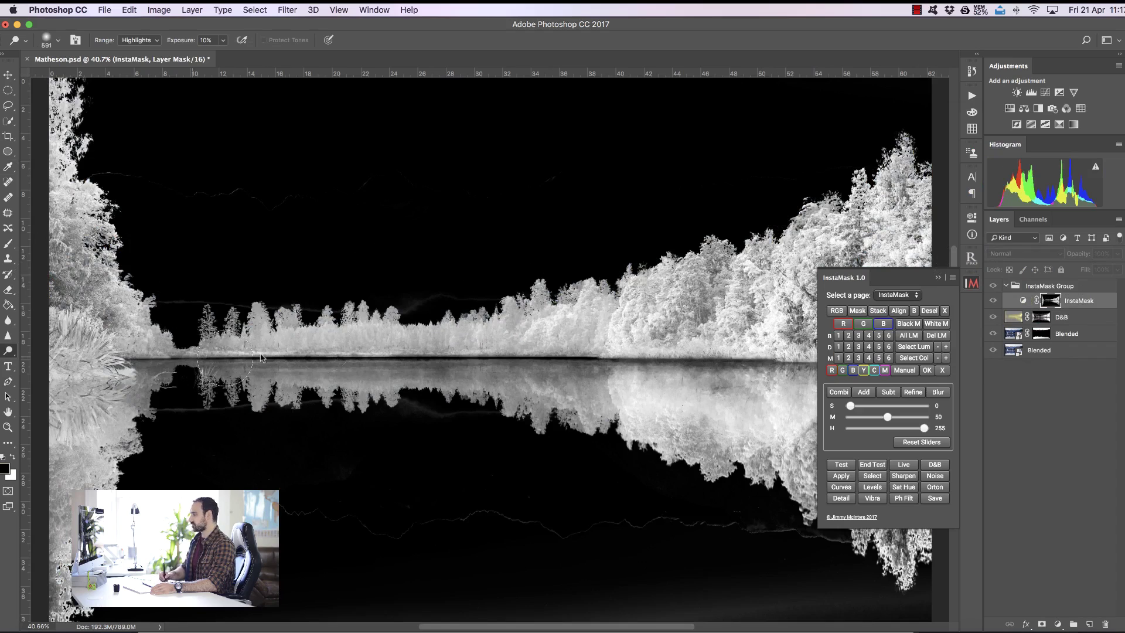
pyautogui.click(841, 499)
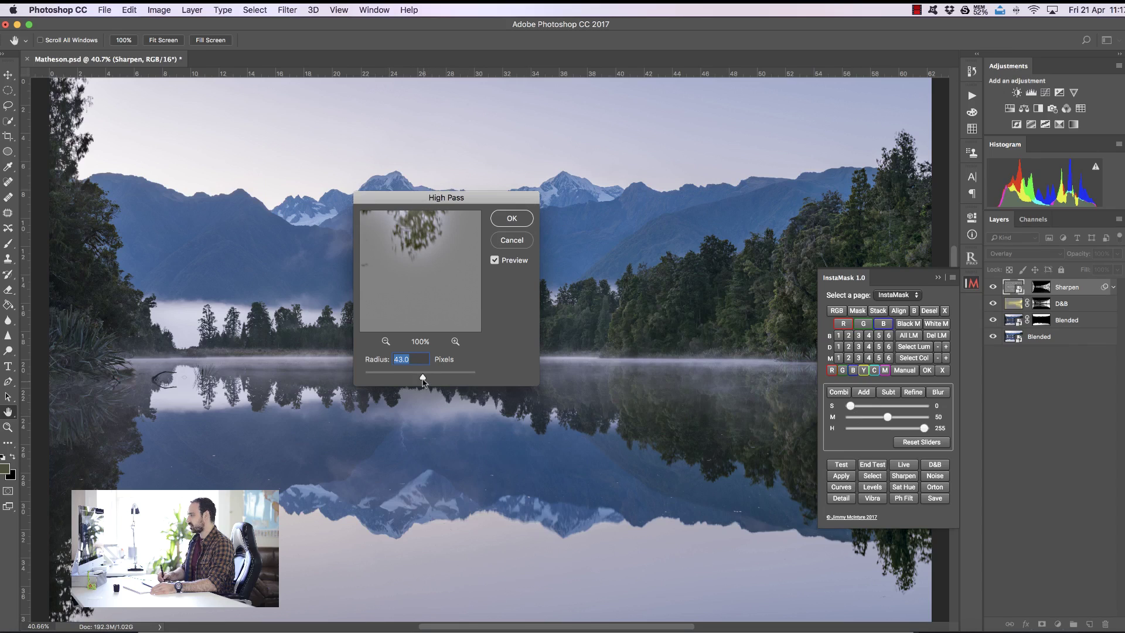
# - Apply High Pass at about 120 pixels radius and close InstaMask
pyautogui.moveTo(428, 378); pyautogui.dragTo(439, 378)
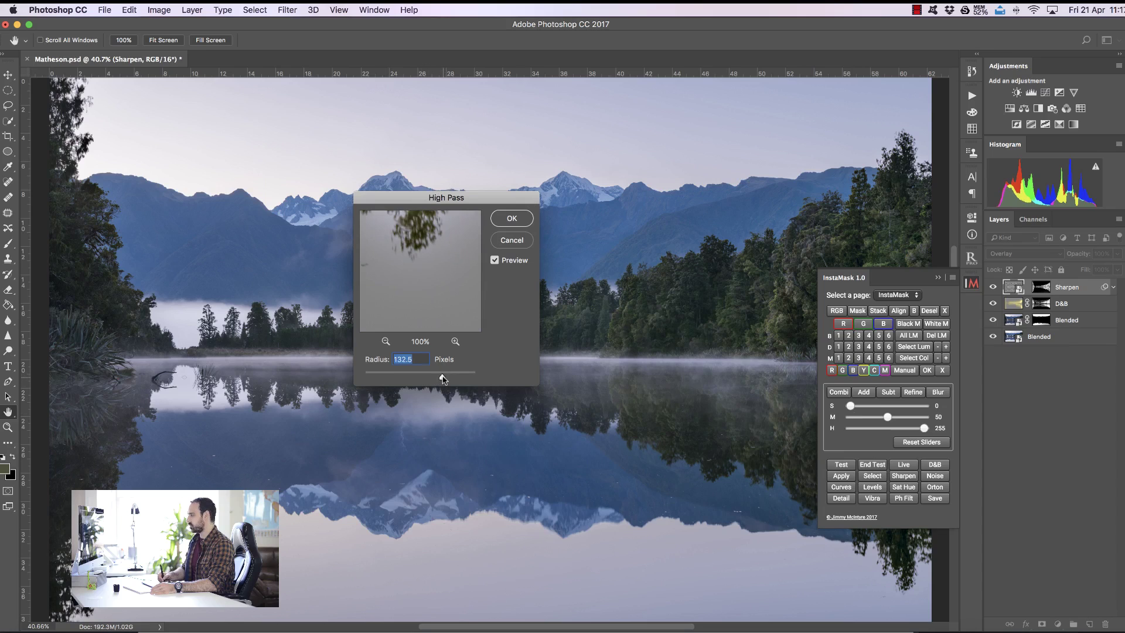
pyautogui.click(511, 220)
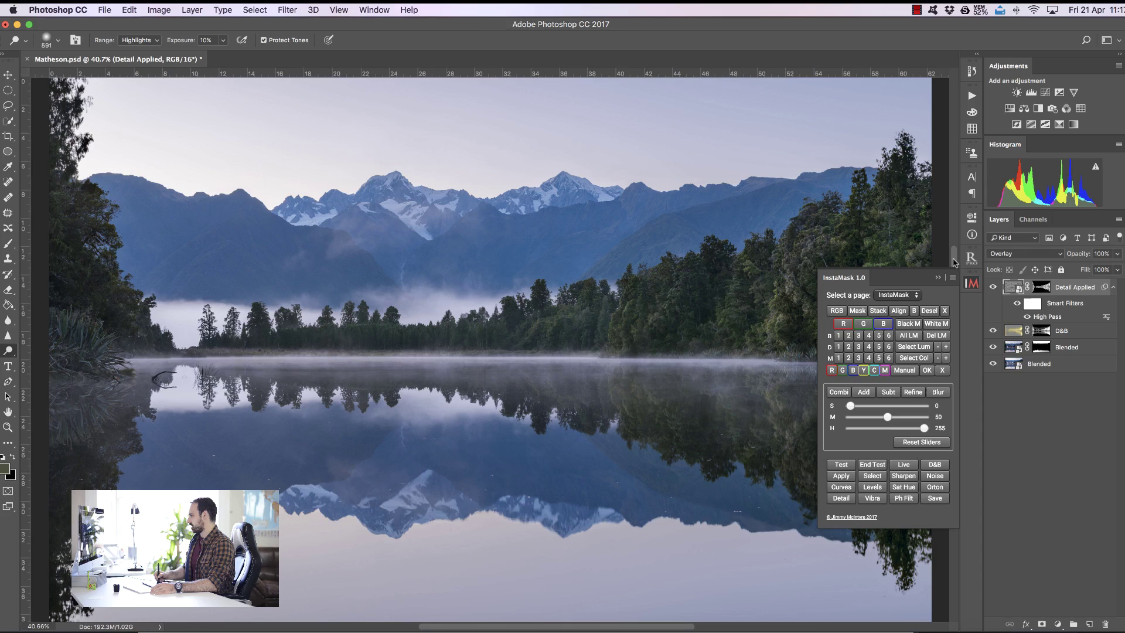
pyautogui.click(972, 283)
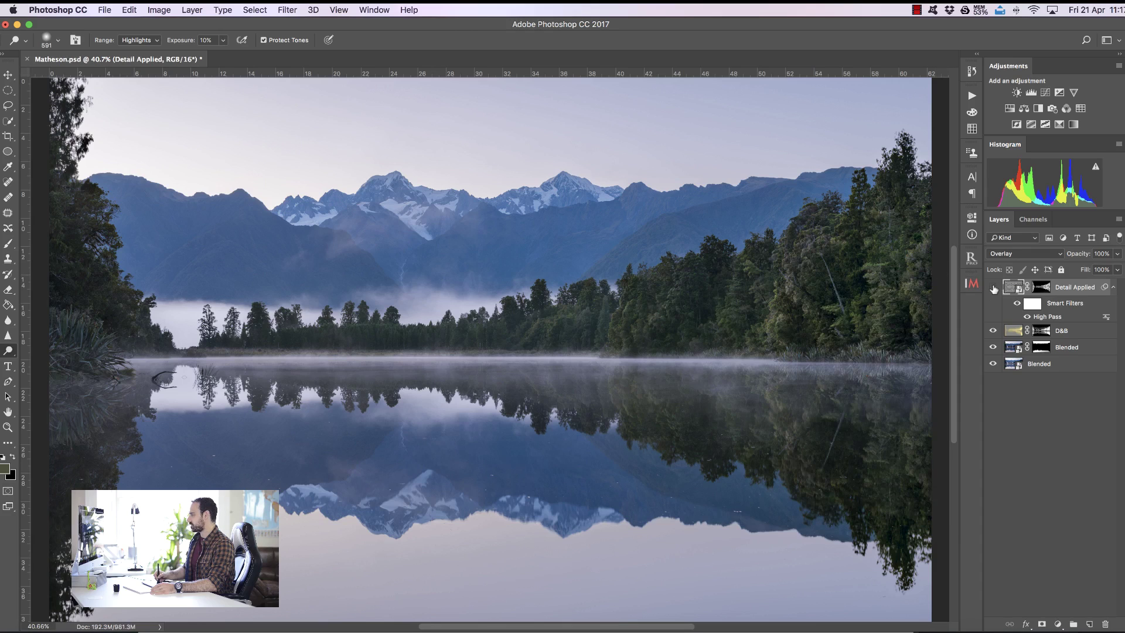
# - Compare the Detail Applied layer on and off, then lower its opacity to 58%
pyautogui.click(993, 288)
pyautogui.click(993, 287)
pyautogui.click(993, 288)
pyautogui.click(993, 288)
pyautogui.click(993, 287)
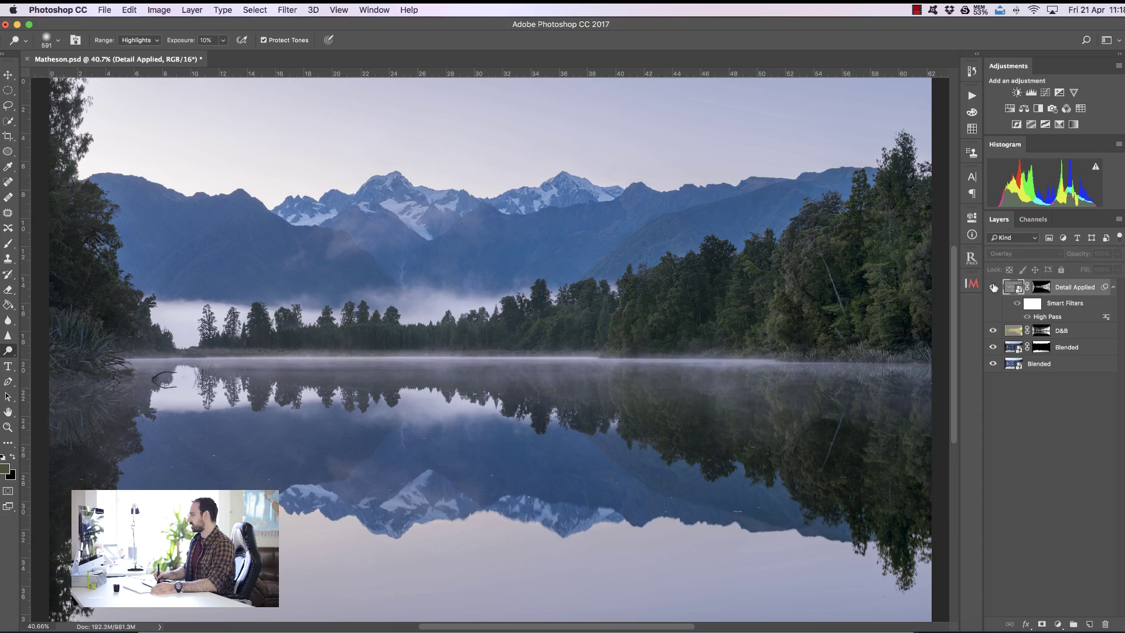
pyautogui.click(994, 287)
pyautogui.click(993, 287)
pyautogui.click(993, 287)
pyautogui.click(993, 288)
pyautogui.click(994, 287)
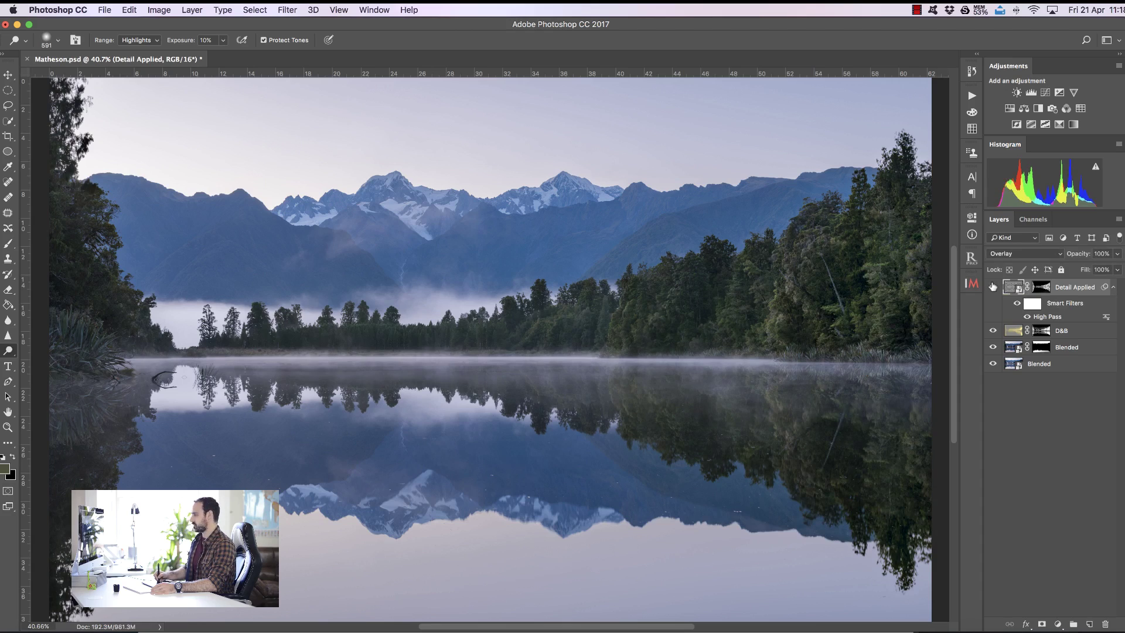
pyautogui.click(993, 287)
pyautogui.click(993, 287)
pyautogui.click(994, 287)
pyautogui.click(993, 287)
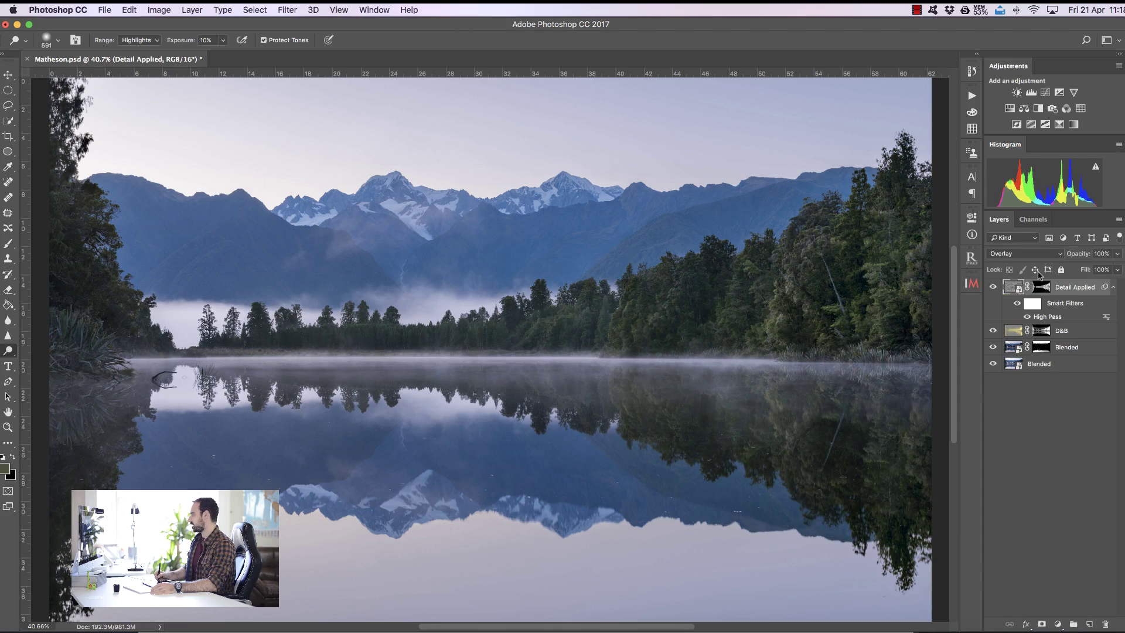
pyautogui.moveTo(1086, 256); pyautogui.dragTo(1056, 256)
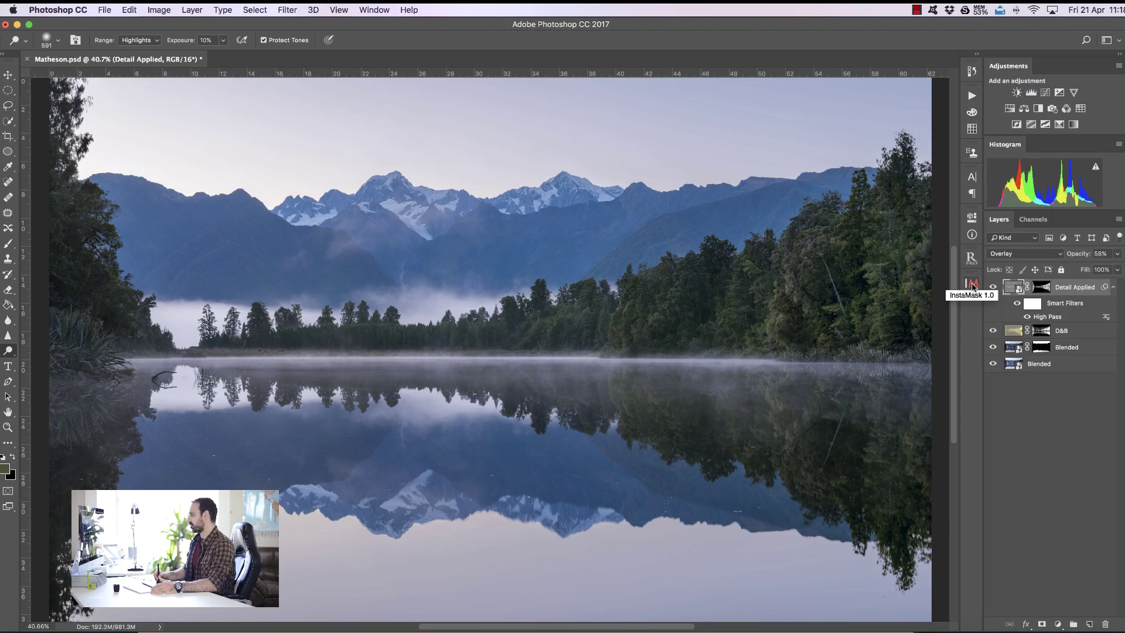
# - Create an Orton Effect layer with a 37.4 px Gaussian Blur at 30% opacity and compare it on and off
pyautogui.click(973, 285)
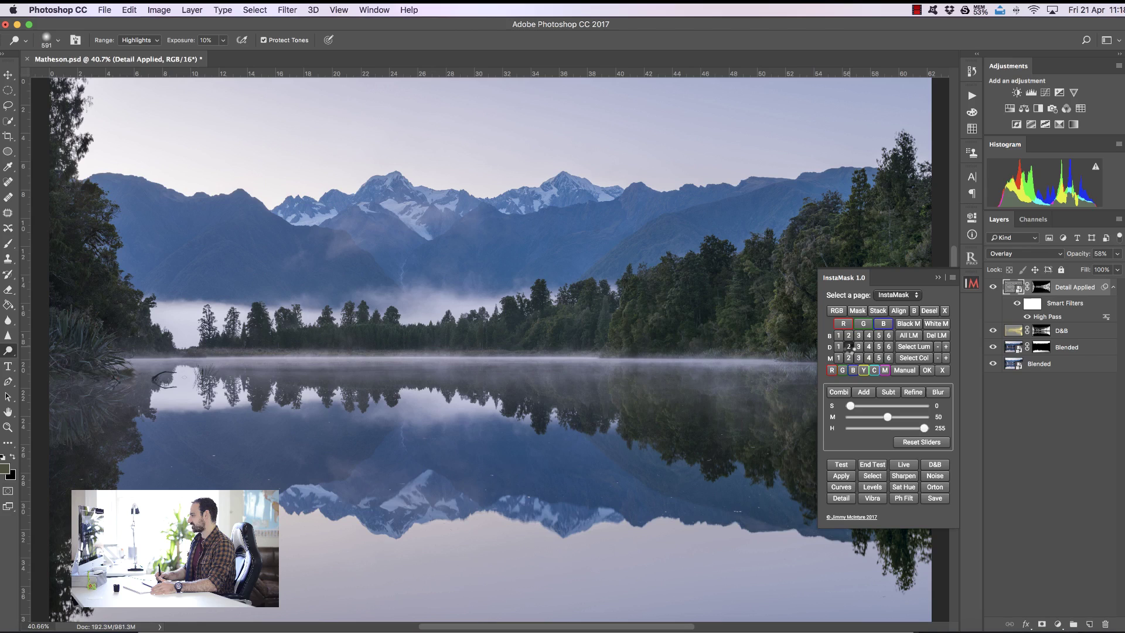
pyautogui.click(848, 347)
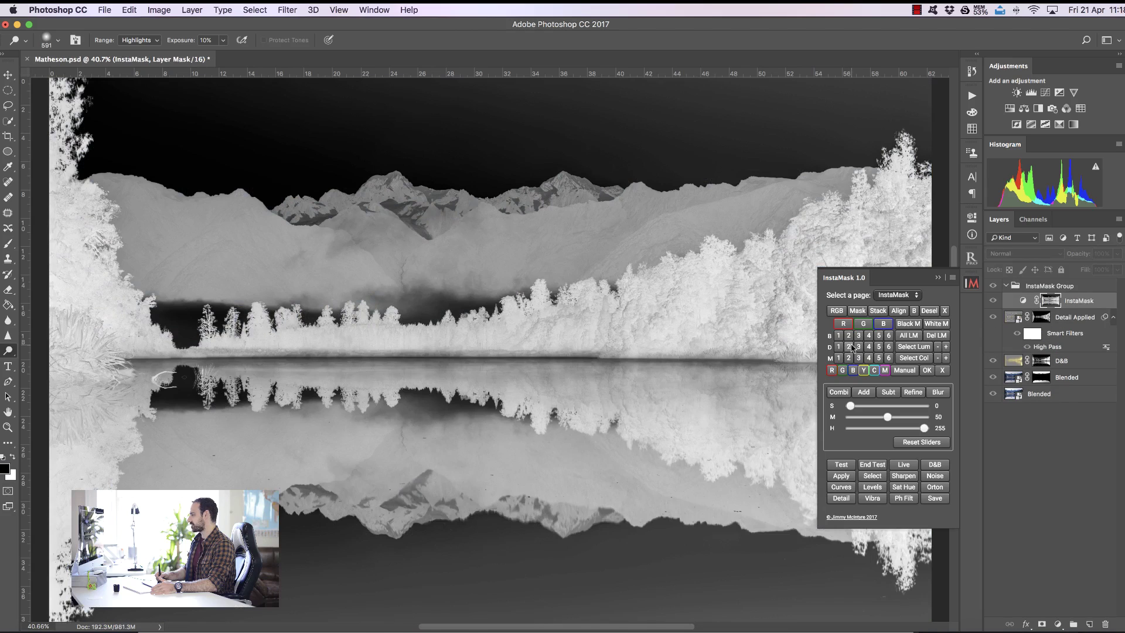
pyautogui.click(936, 487)
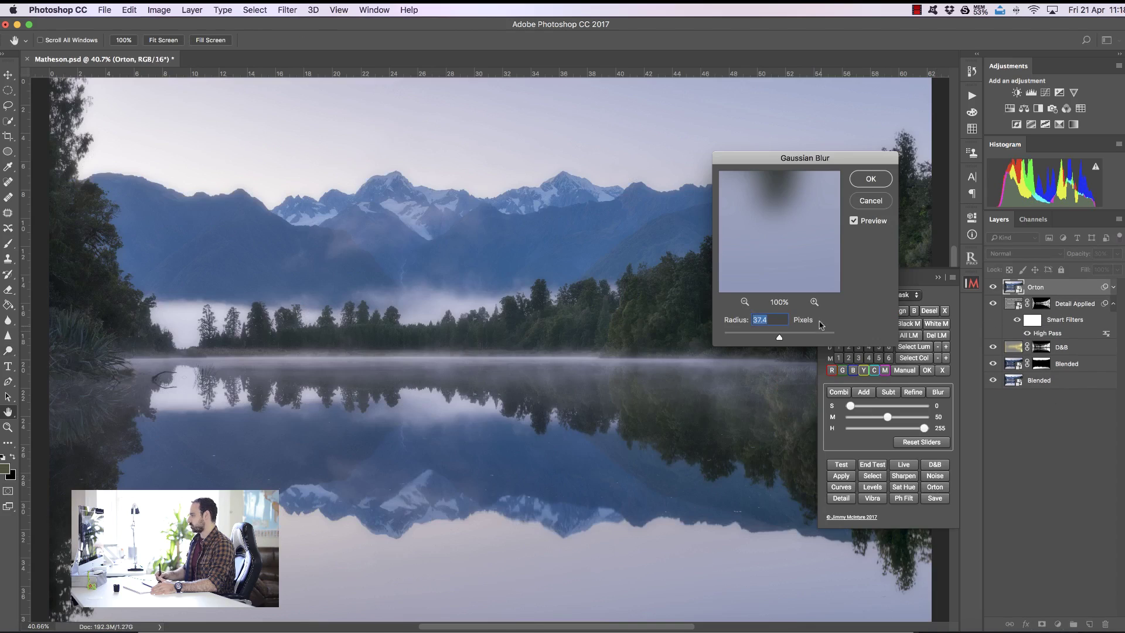
pyautogui.click(866, 179)
pyautogui.click(994, 287)
pyautogui.click(993, 288)
pyautogui.click(992, 289)
pyautogui.click(990, 290)
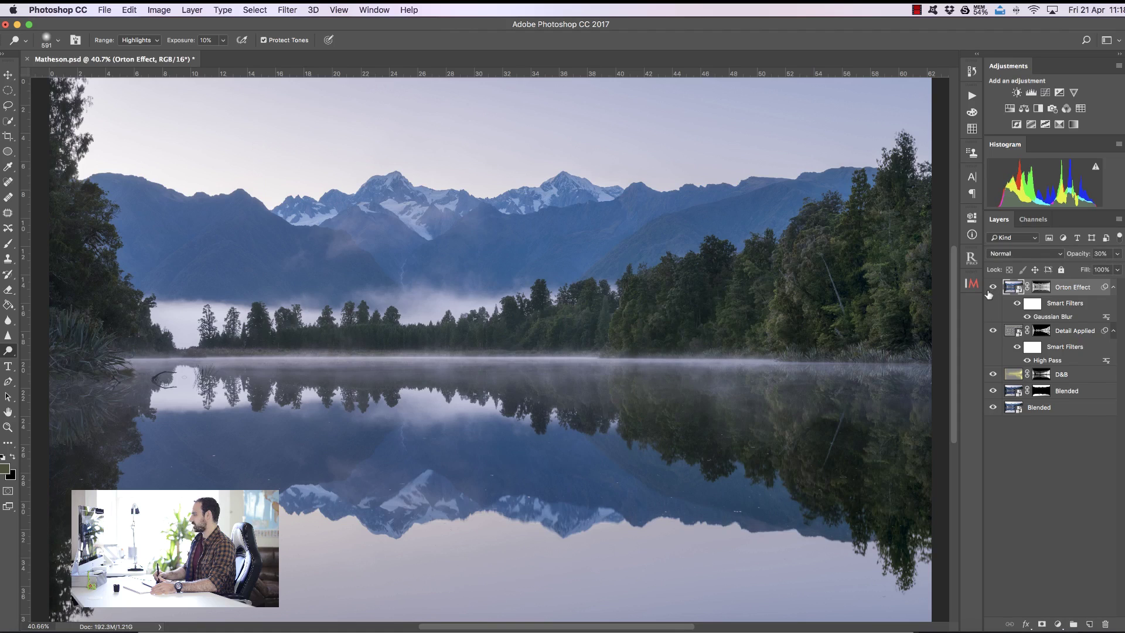
pyautogui.press('z')
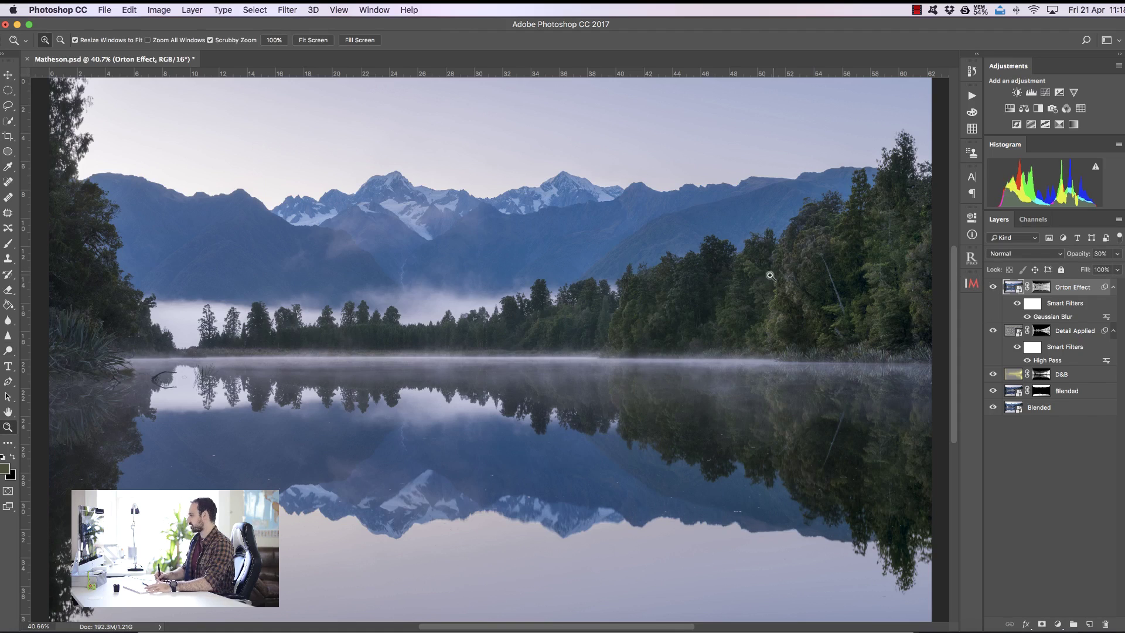
pyautogui.moveTo(770, 276); pyautogui.dragTo(943, 281)
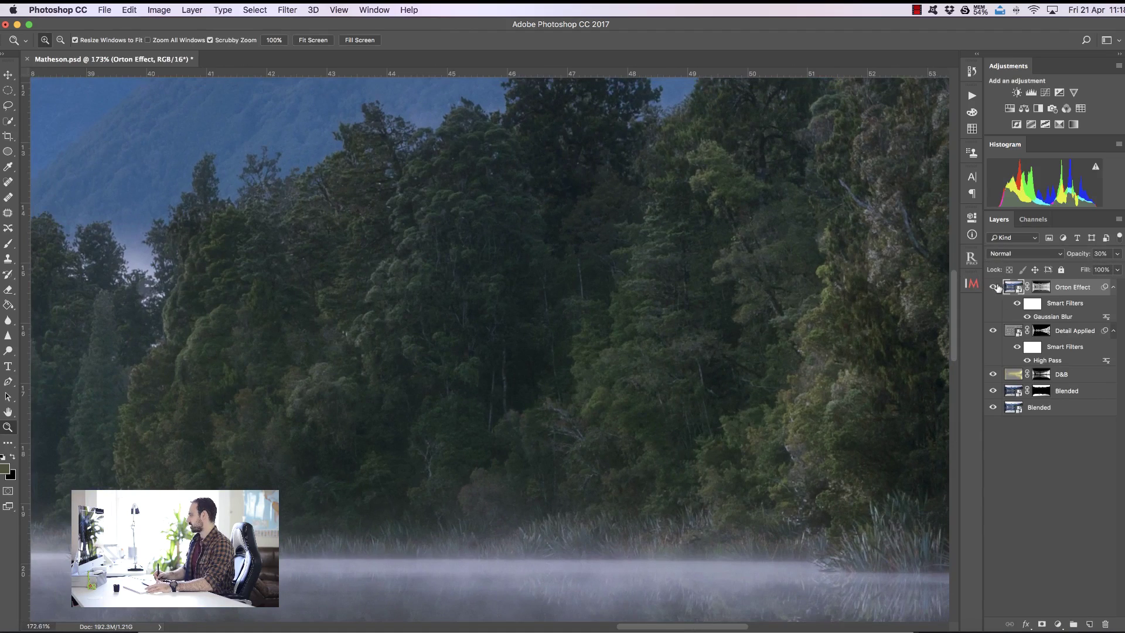
pyautogui.click(994, 288)
pyautogui.click(993, 289)
pyautogui.click(991, 290)
pyautogui.click(990, 291)
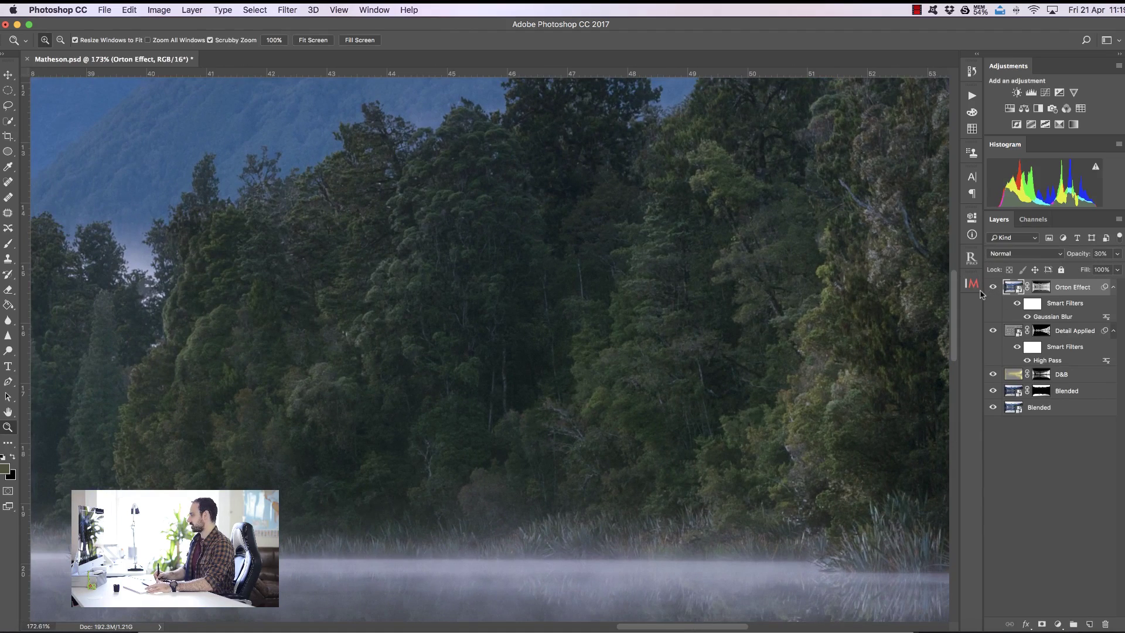
pyautogui.press('super+0')
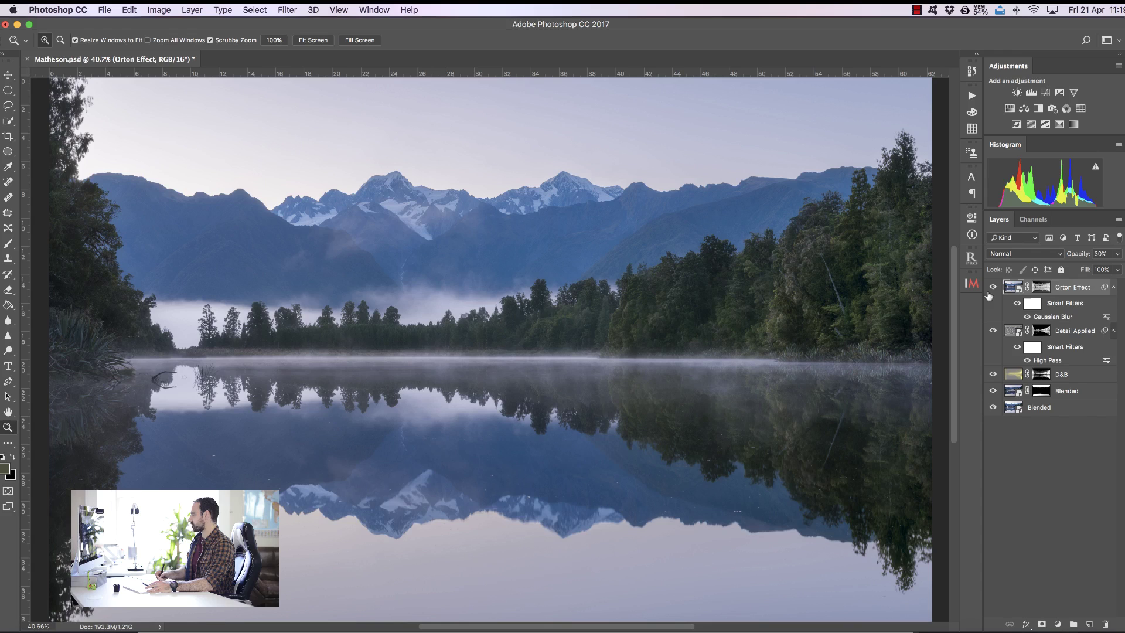
pyautogui.moveTo(1083, 253); pyautogui.dragTo(1079, 253)
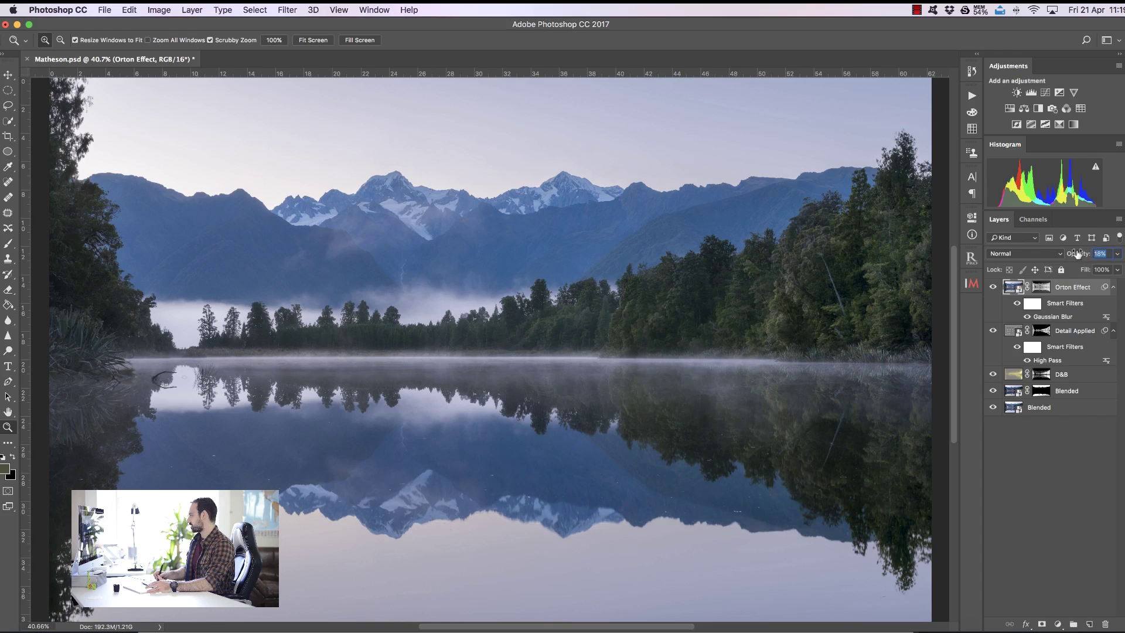
pyautogui.click(993, 289)
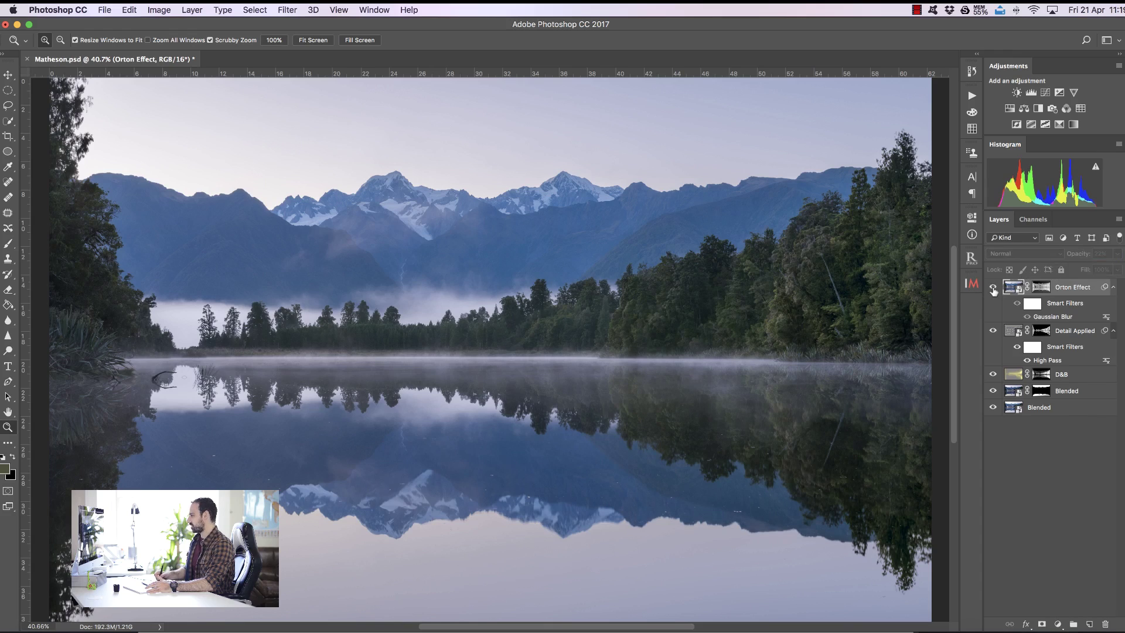
pyautogui.click(992, 288)
pyautogui.click(992, 288)
pyautogui.click(993, 290)
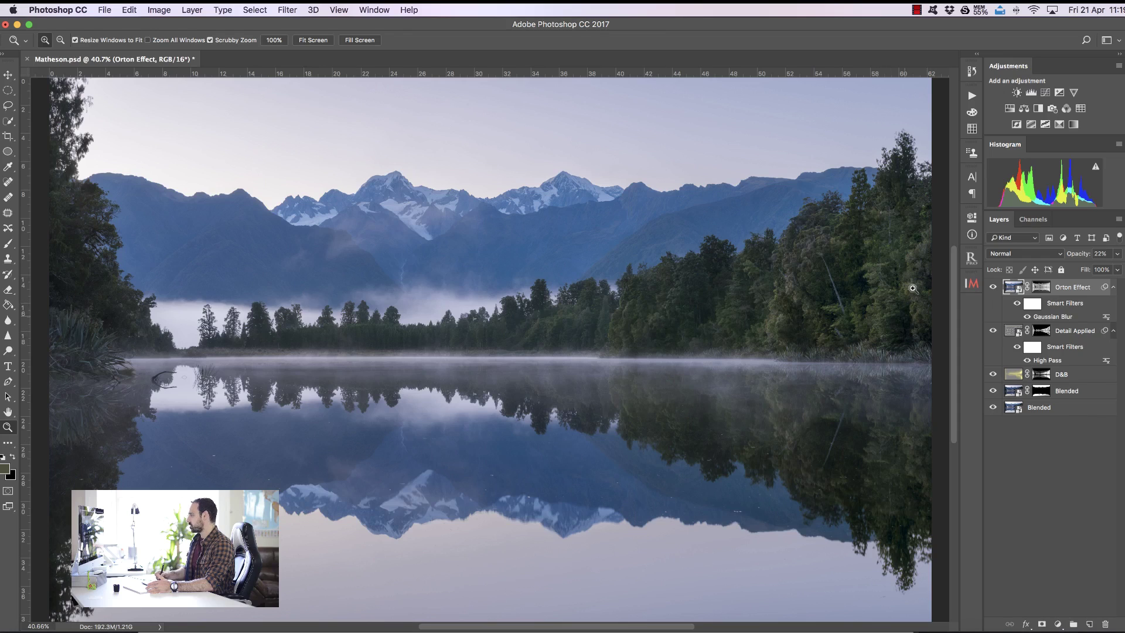
# - Add a Curves 1 layer with a slight darkening dip and invert its mask to hide it
pyautogui.click(1047, 94)
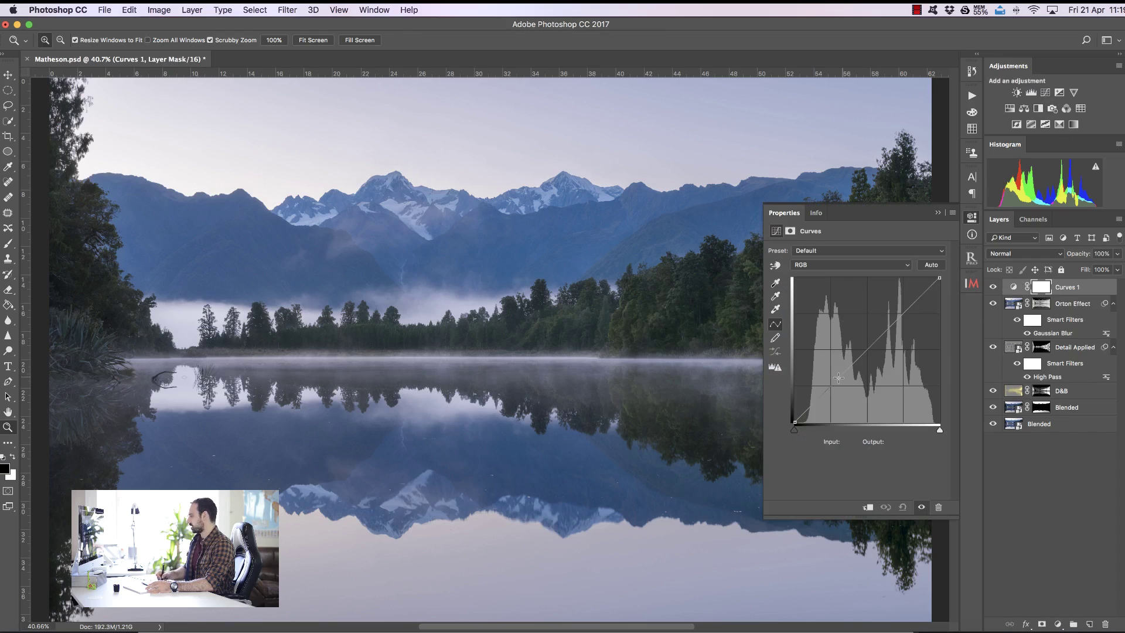
pyautogui.moveTo(871, 345); pyautogui.dragTo(886, 339)
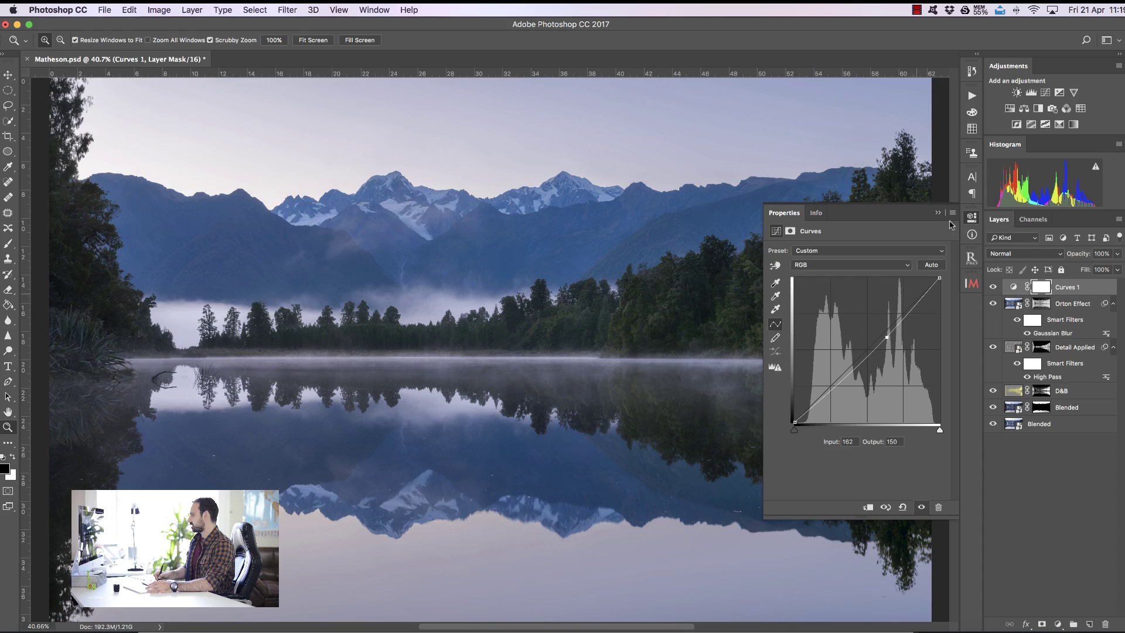
pyautogui.click(938, 213)
pyautogui.press('super+i')
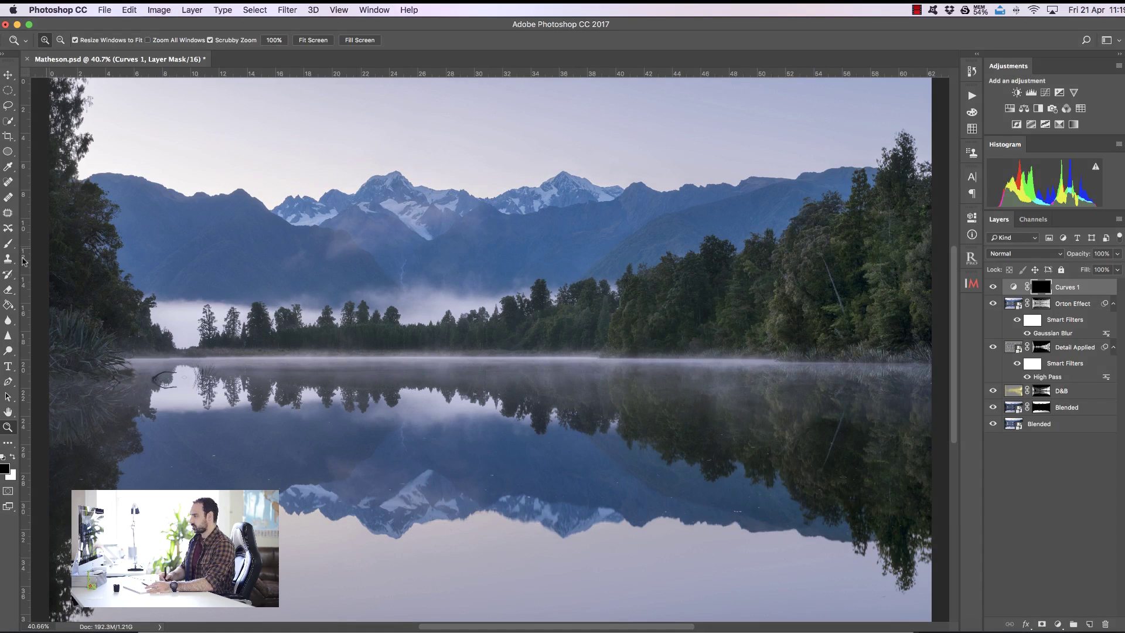
# - Paint white at 100% with a roughly 1874 px brush across the lower reflection and top of the sky
pyautogui.click(8, 243)
pyautogui.click(13, 458)
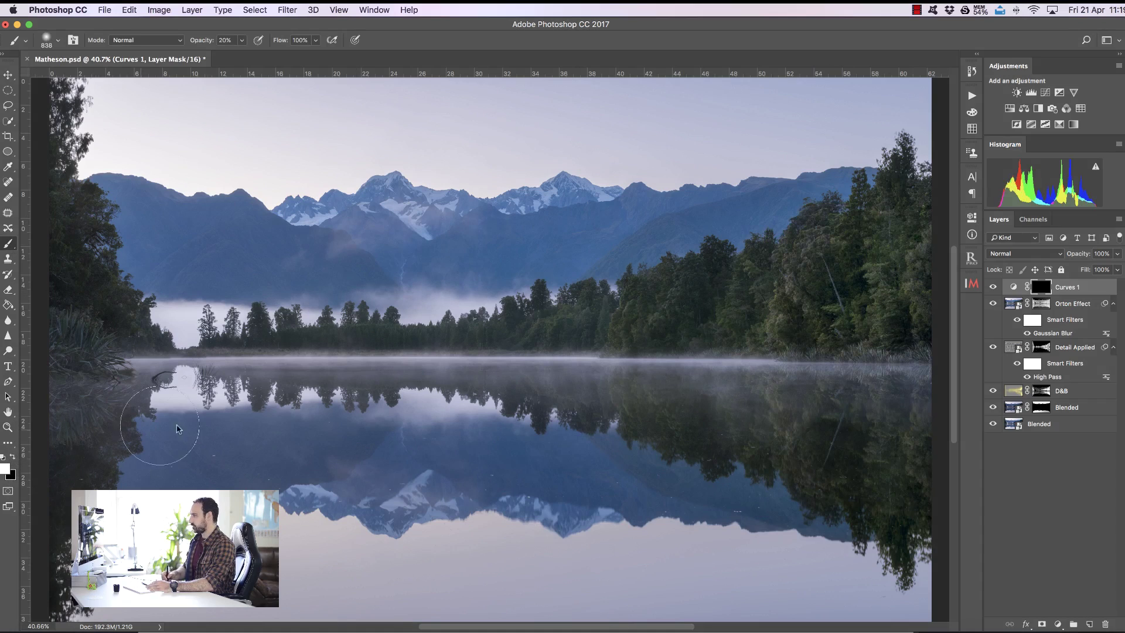
pyautogui.moveTo(364, 439); pyautogui.dragTo(515, 467)
pyautogui.press('0')
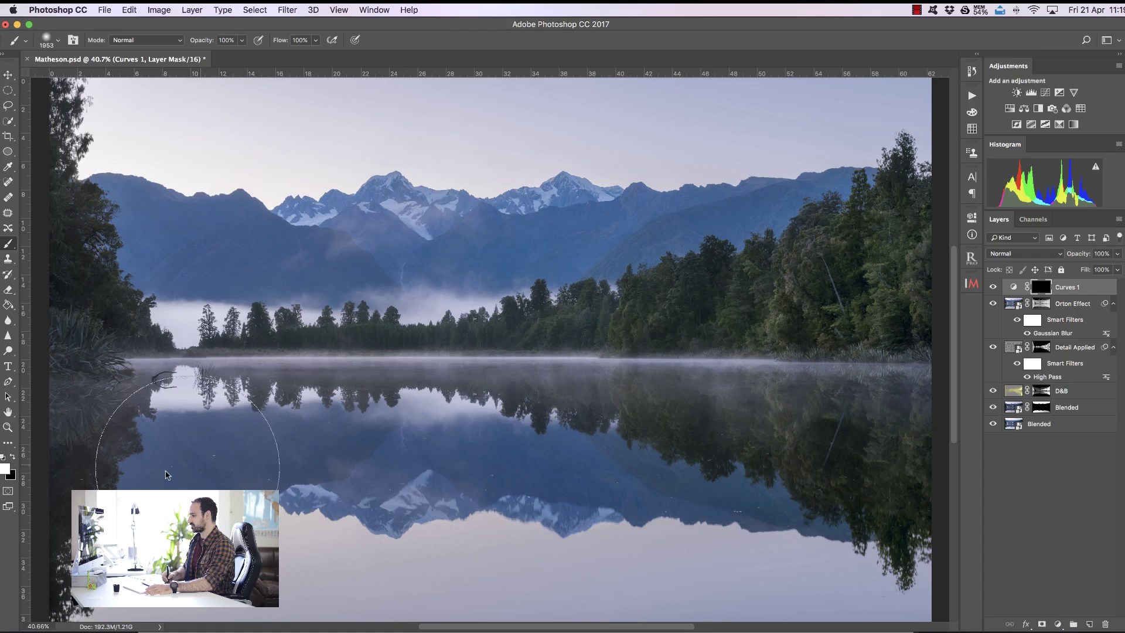
pyautogui.moveTo(281, 559); pyautogui.dragTo(864, 557)
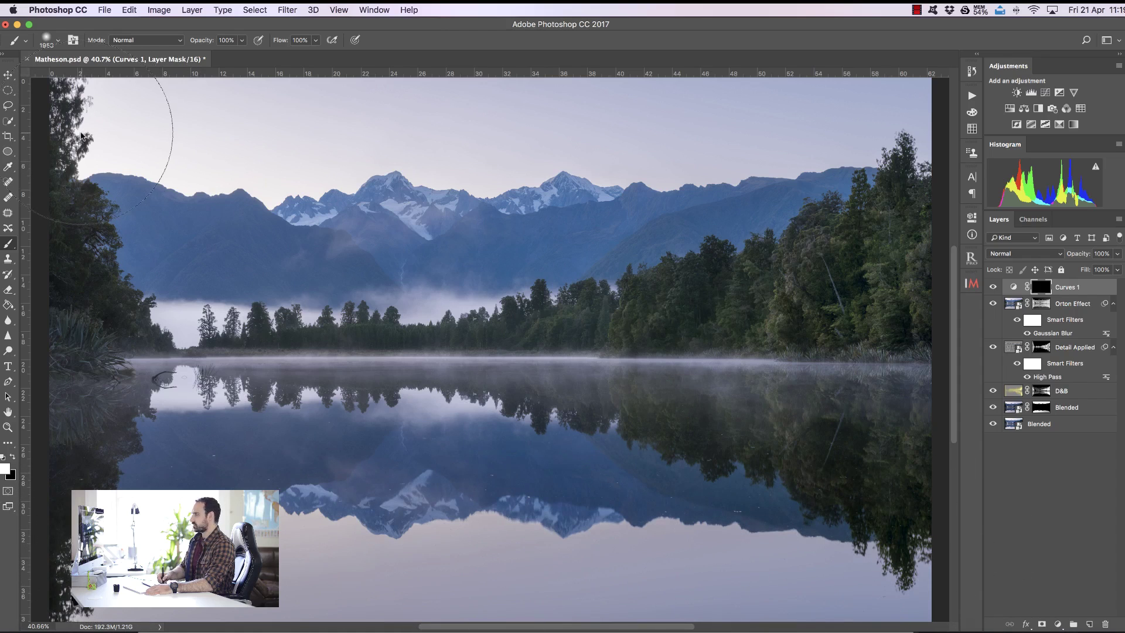
pyautogui.moveTo(82, 114)
pyautogui.mouseDown()
pyautogui.moveTo(655, 132)
pyautogui.moveTo(923, 167)
pyautogui.mouseUp()
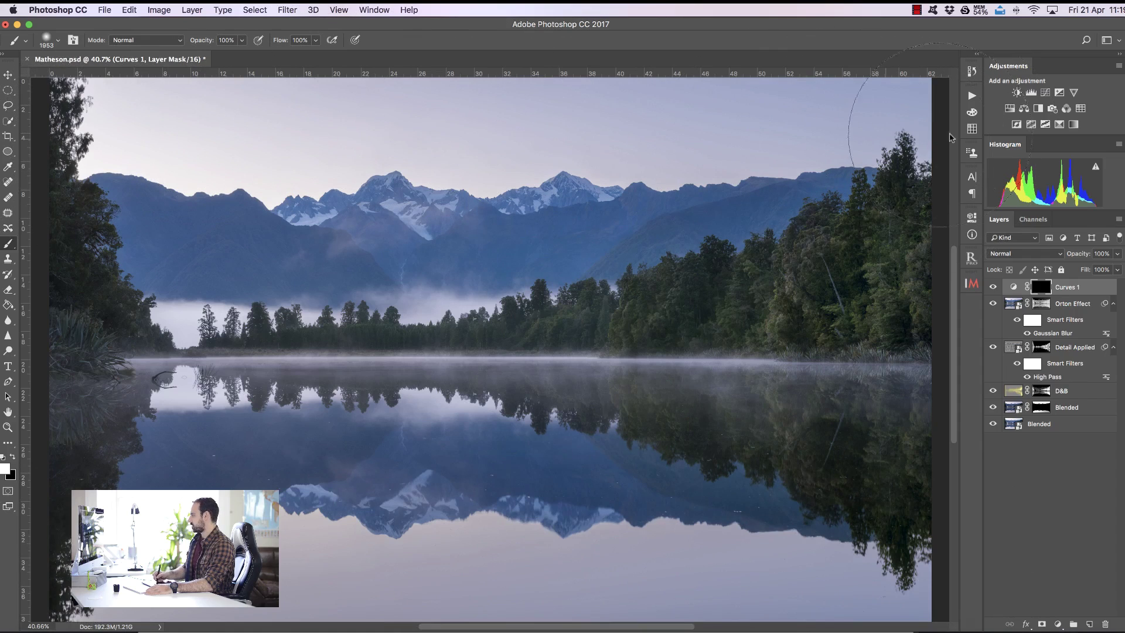
# - Refine the Curves 1 curve to pull input 176 down to 162, then target its mask
pyautogui.doubleClick(1016, 287)
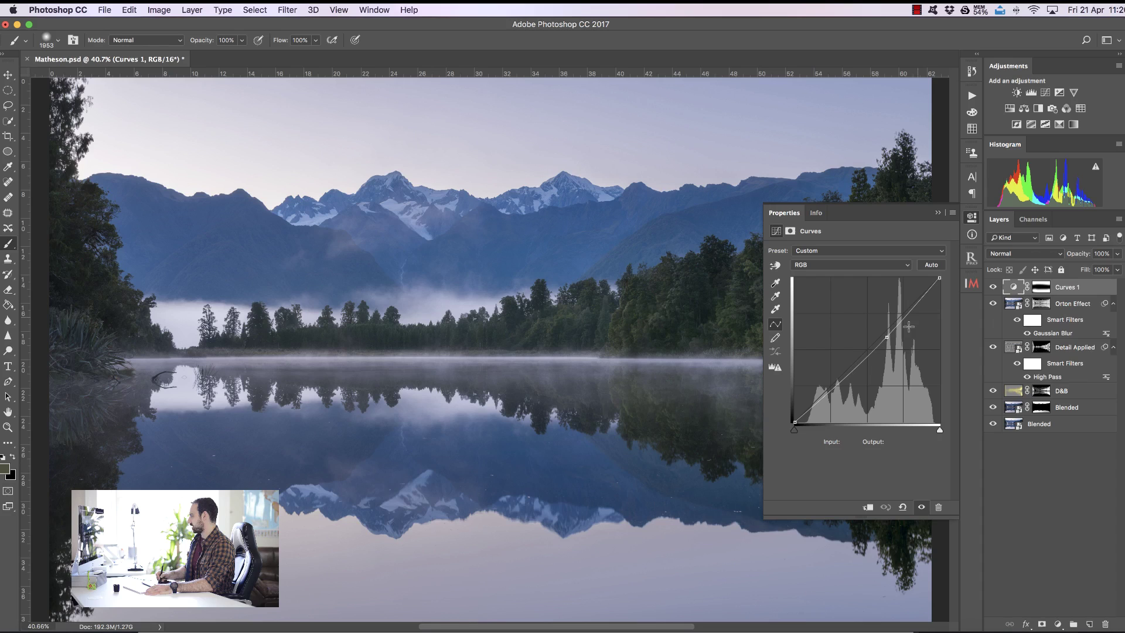
pyautogui.click(894, 330)
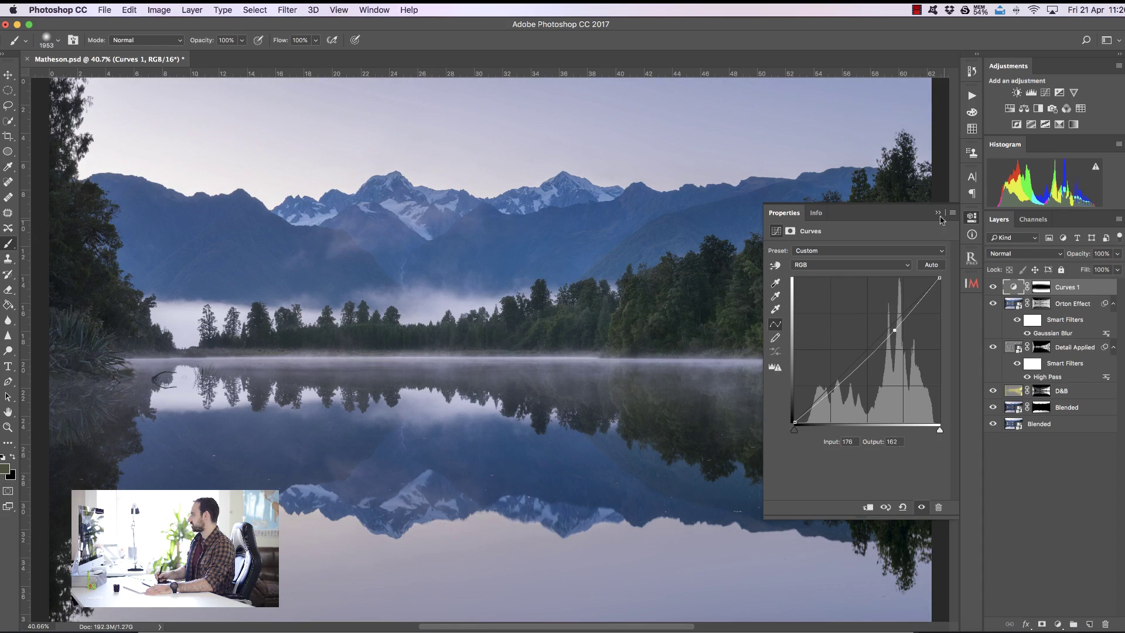
pyautogui.click(938, 214)
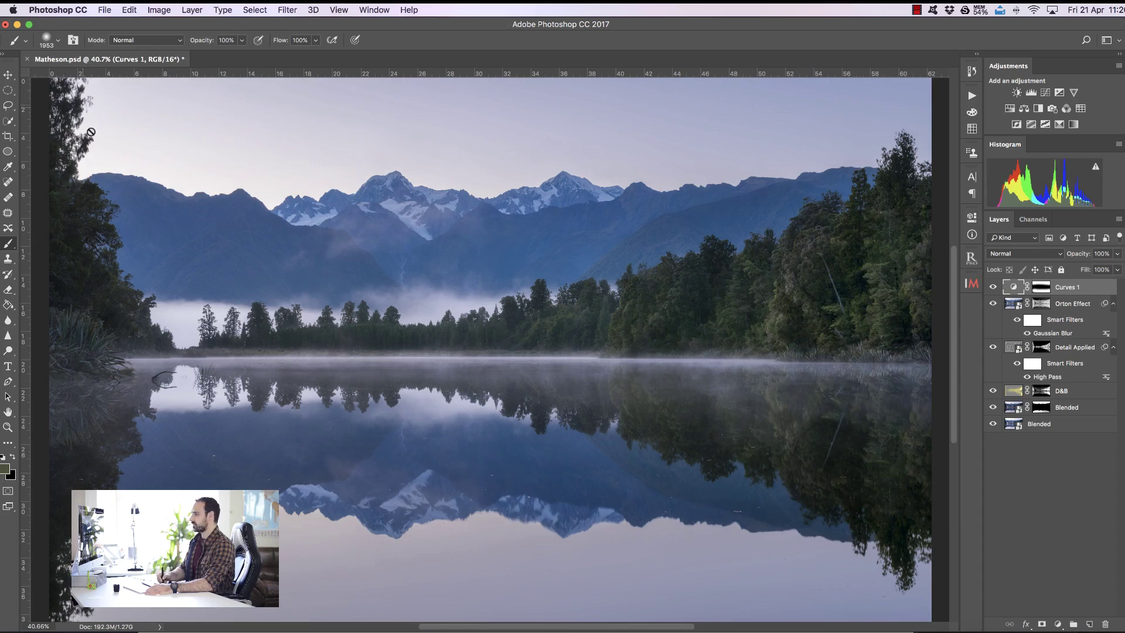
pyautogui.click(1048, 290)
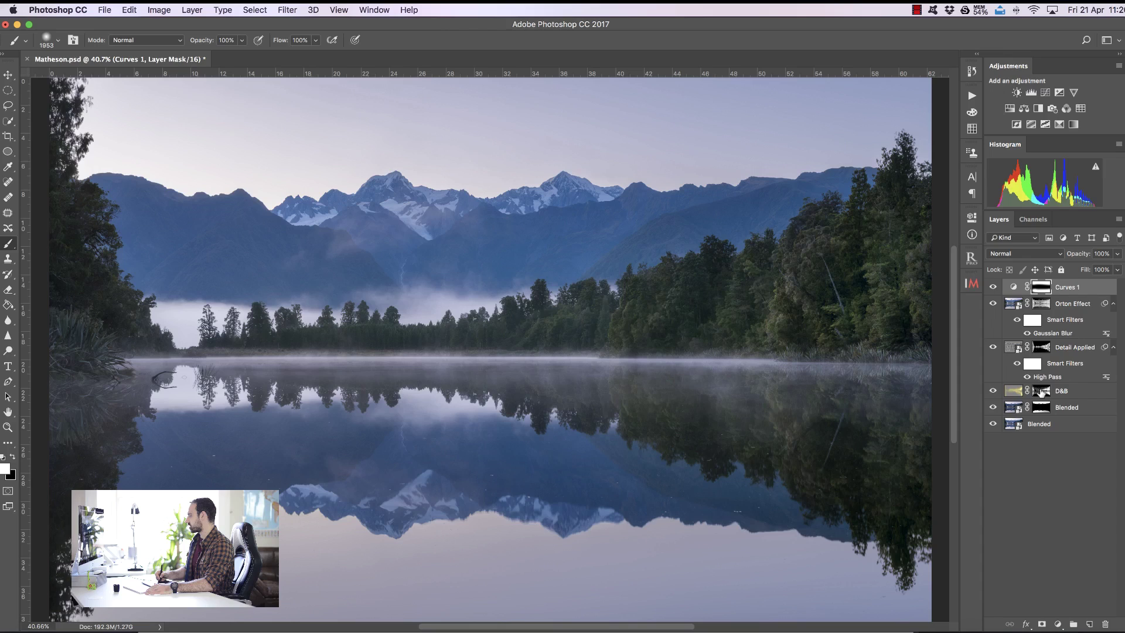
pyautogui.click(1043, 305)
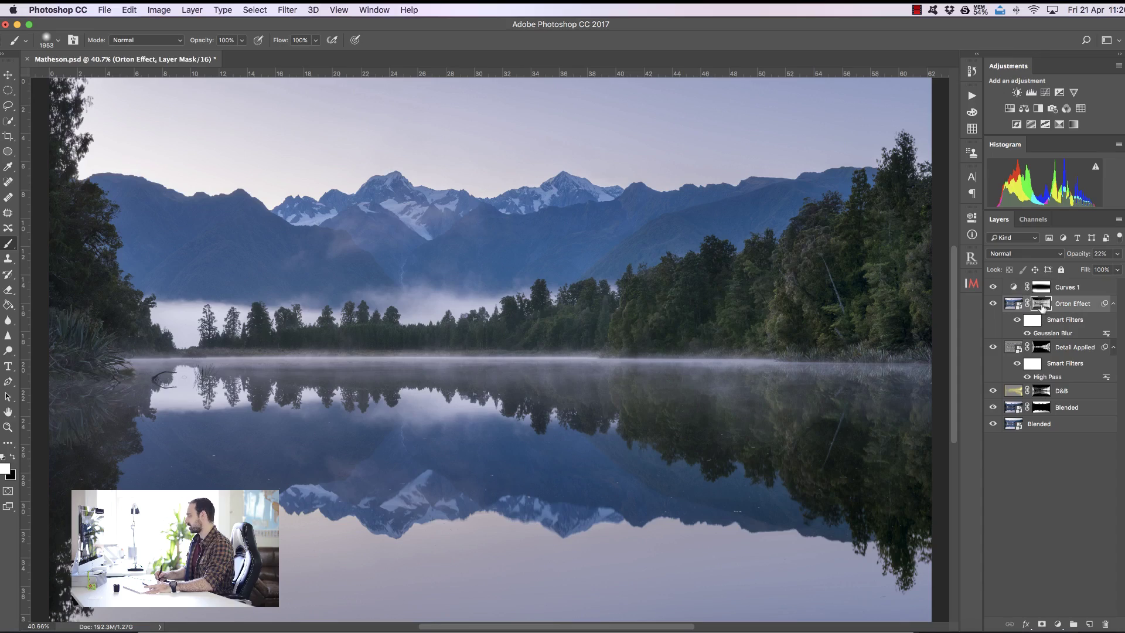
pyautogui.keyDown('super'); pyautogui.click(1042, 304); pyautogui.keyUp('super')
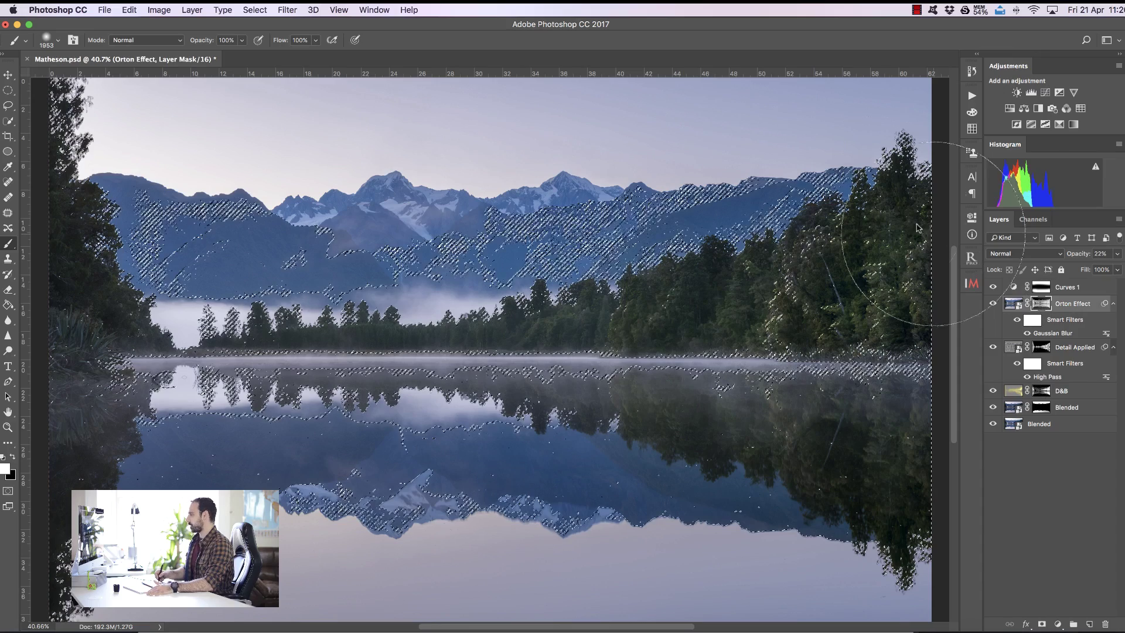
pyautogui.click(1041, 286)
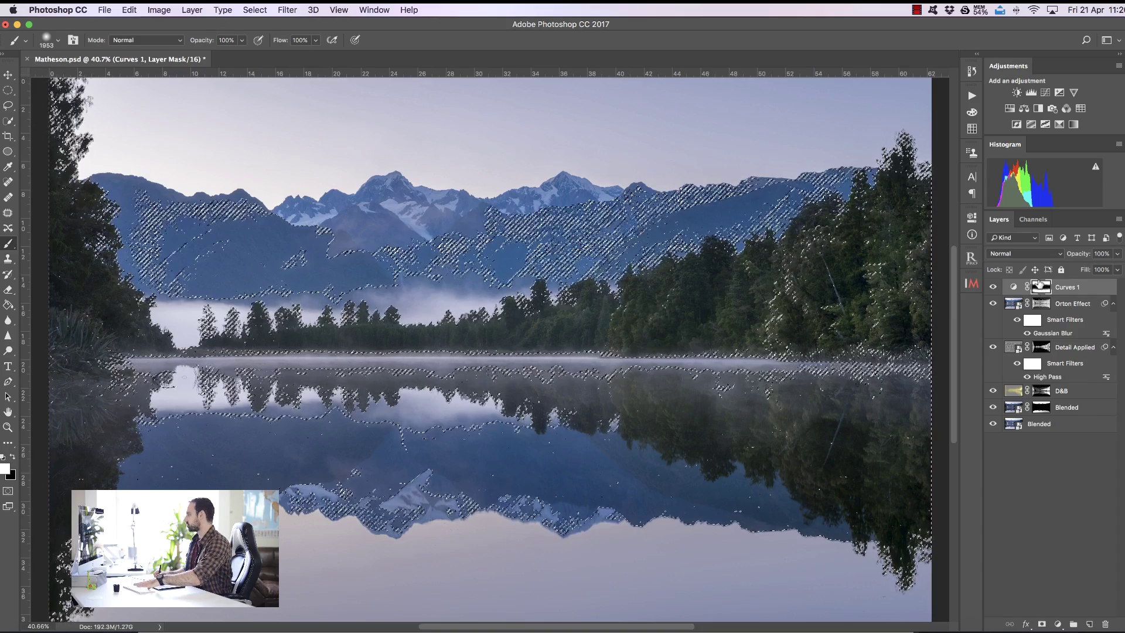
pyautogui.press('super+d')
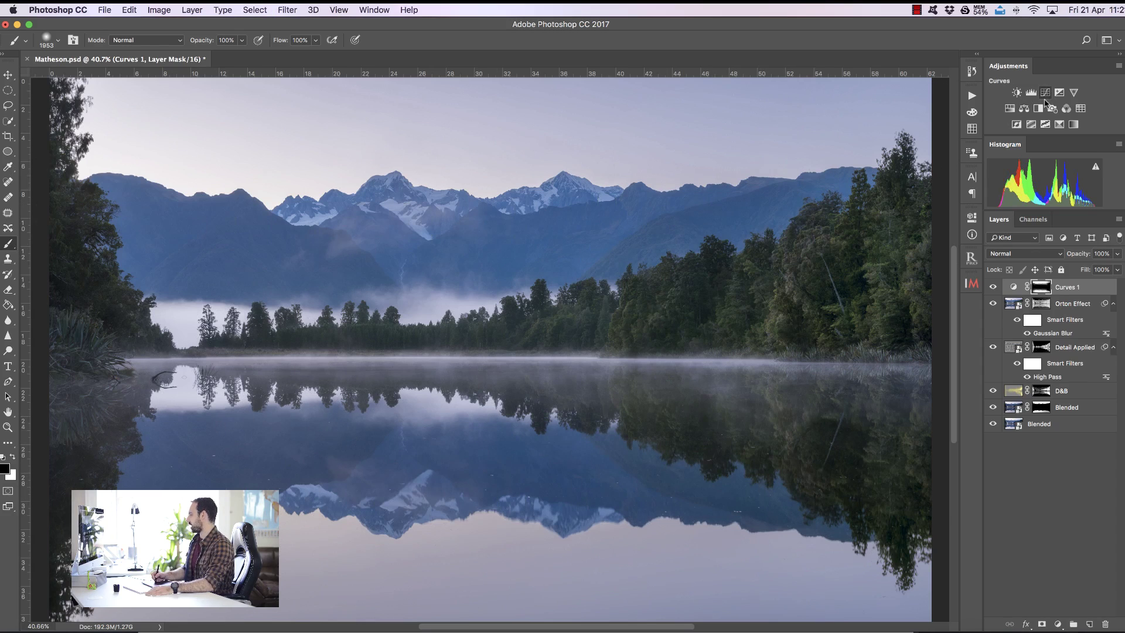
# - Add a Curves 2 adjustment with a raised curve and lifted shadows, then invert its mask to black
pyautogui.click(1046, 92)
pyautogui.moveTo(890, 325); pyautogui.dragTo(889, 314)
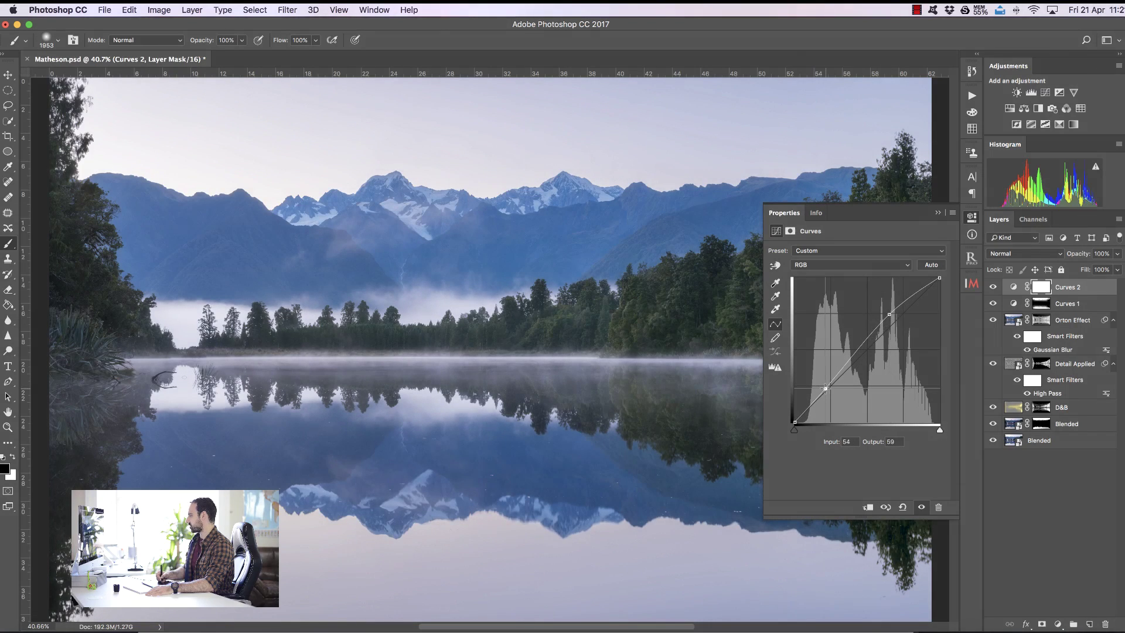
pyautogui.moveTo(826, 388); pyautogui.dragTo(825, 386)
pyautogui.click(938, 213)
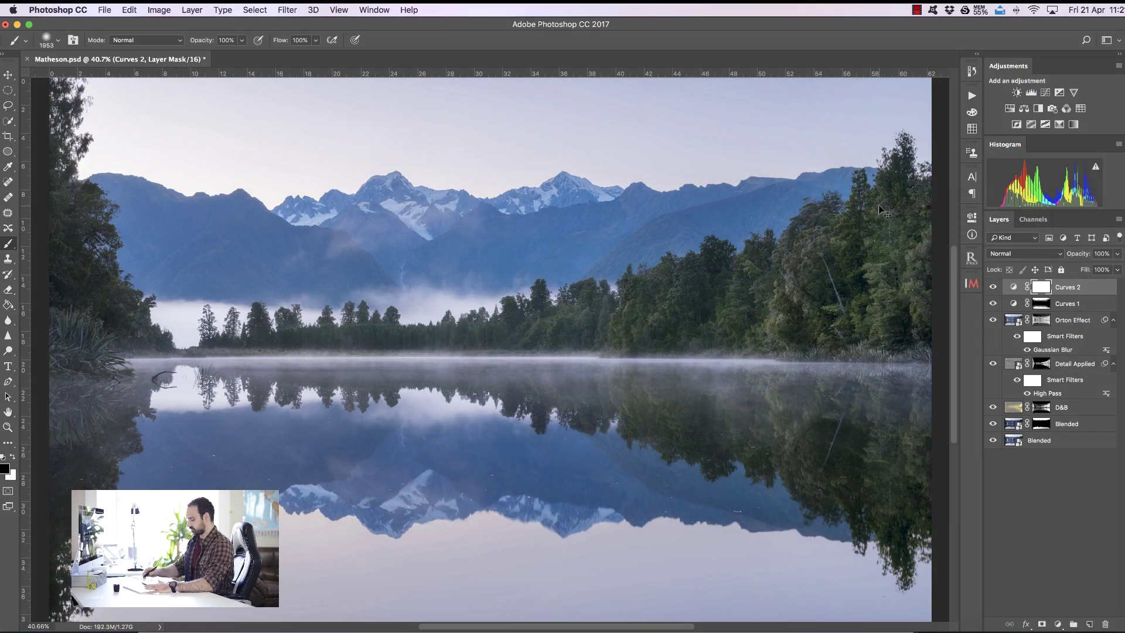
pyautogui.press('super+i')
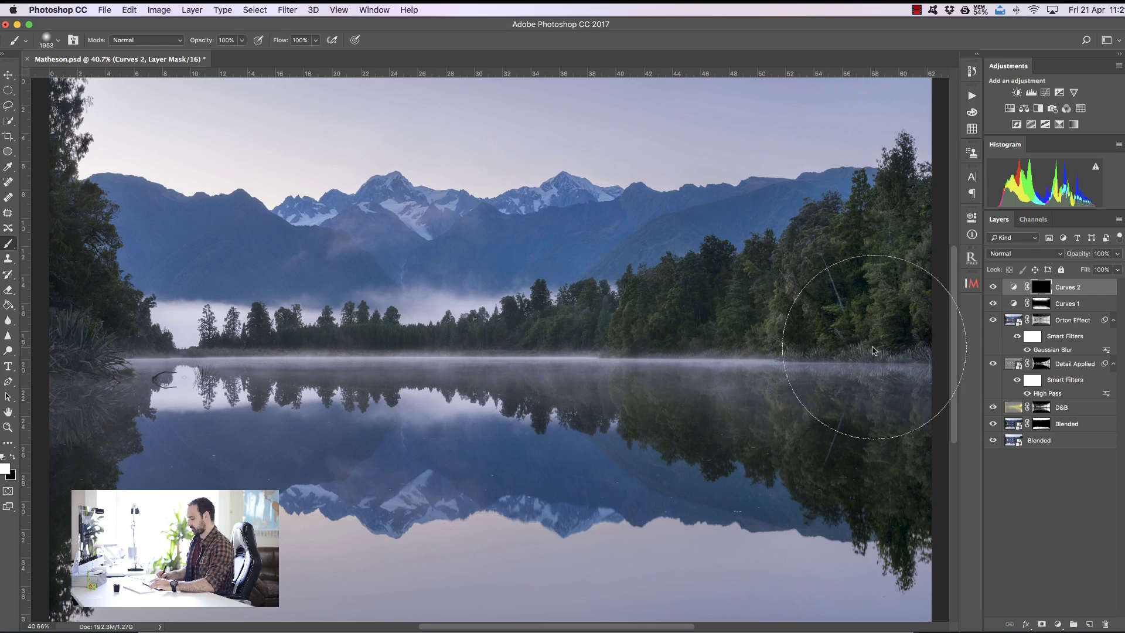
# - With a smaller brush, paint white on the mask over the treeline mist and across the lake
pyautogui.moveTo(874, 355); pyautogui.dragTo(754, 356)
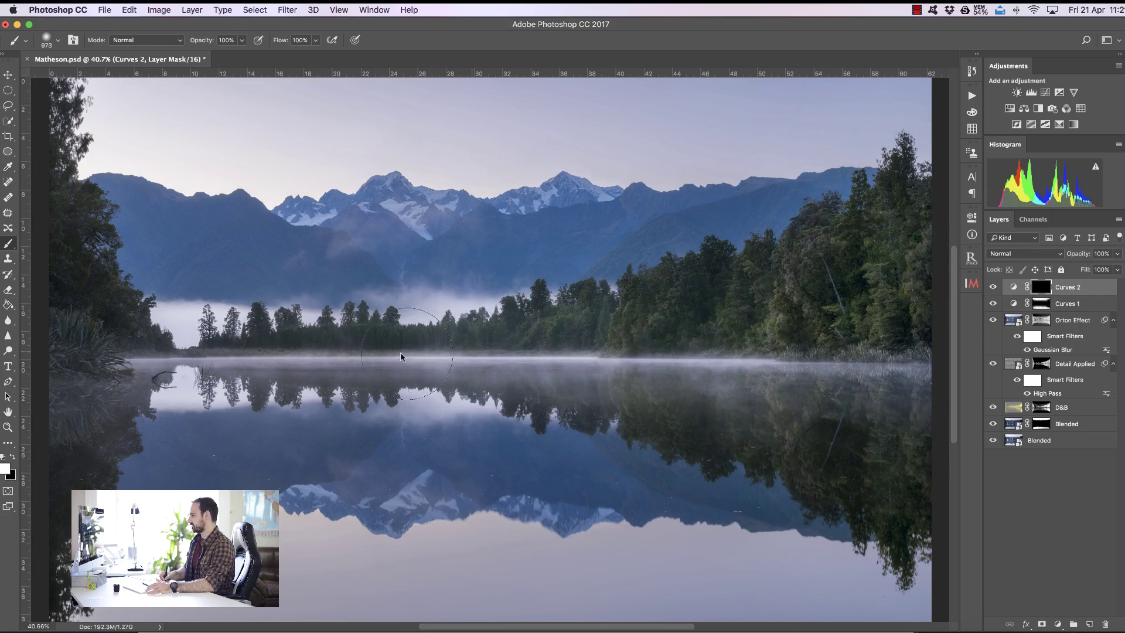
pyautogui.moveTo(279, 336); pyautogui.dragTo(487, 336)
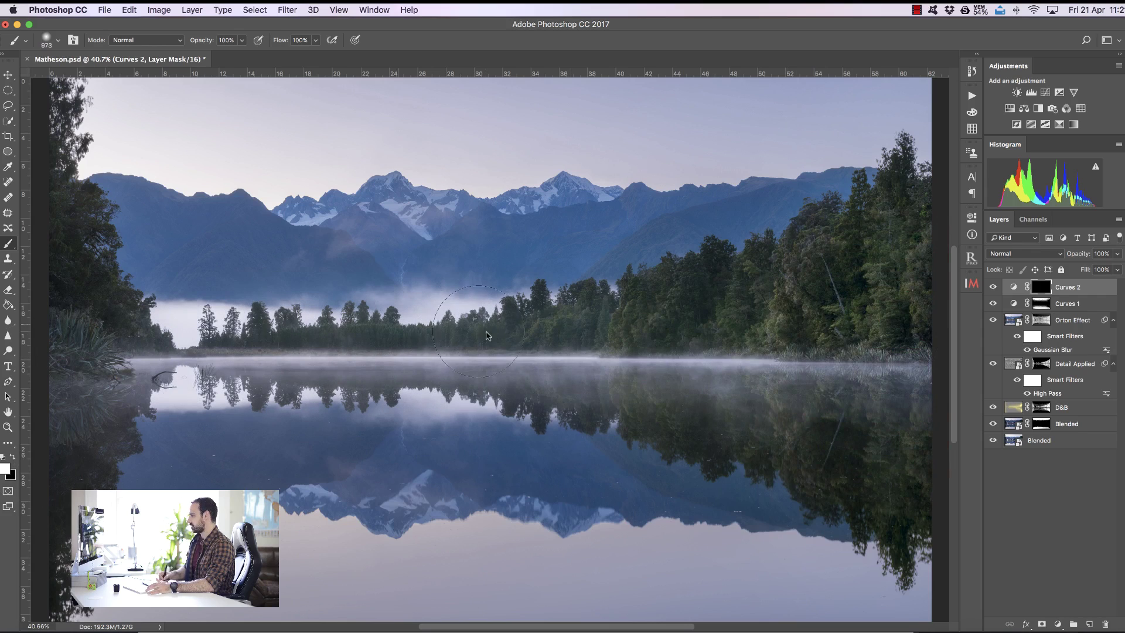
pyautogui.moveTo(678, 381); pyautogui.dragTo(971, 368)
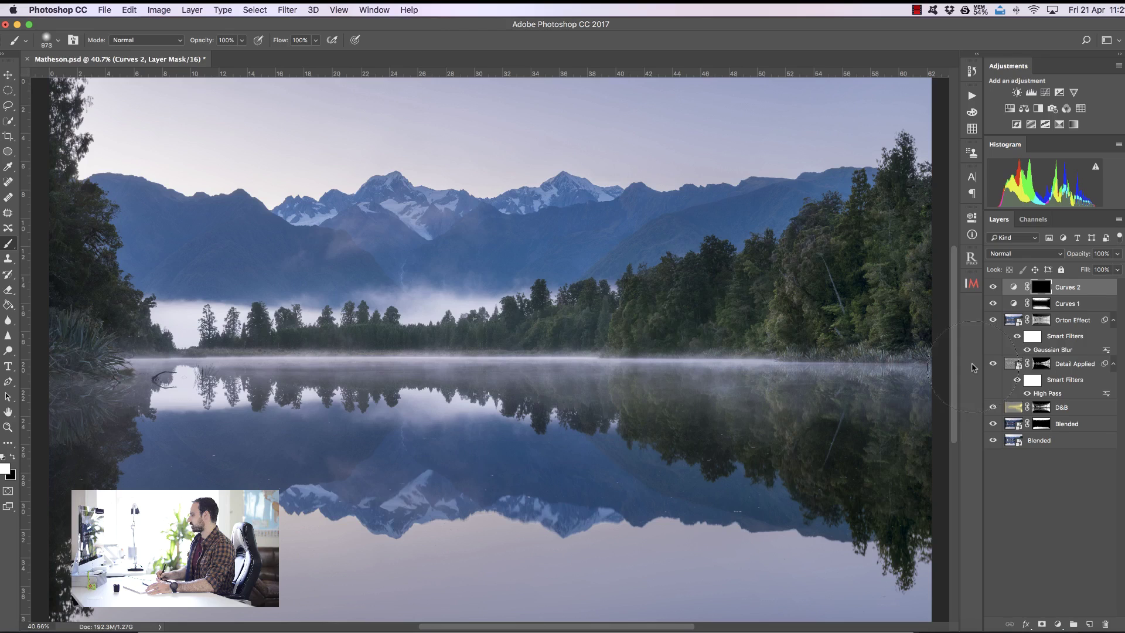
# - Toggle the Curves adjustments off and on to compare the mist brightening
pyautogui.click(992, 286)
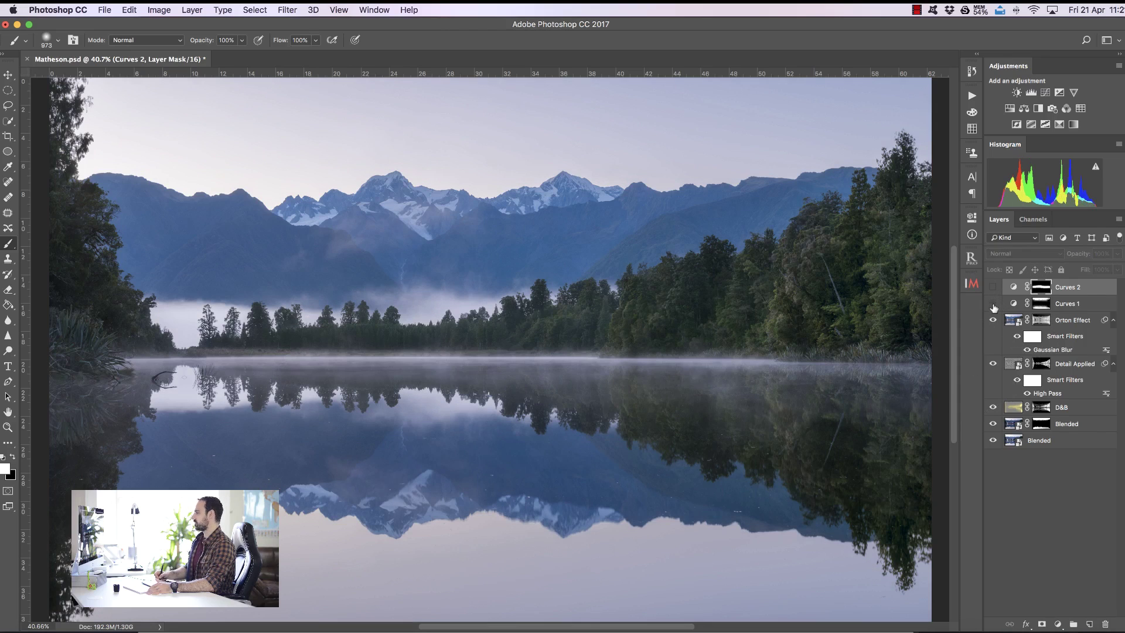
pyautogui.click(995, 286)
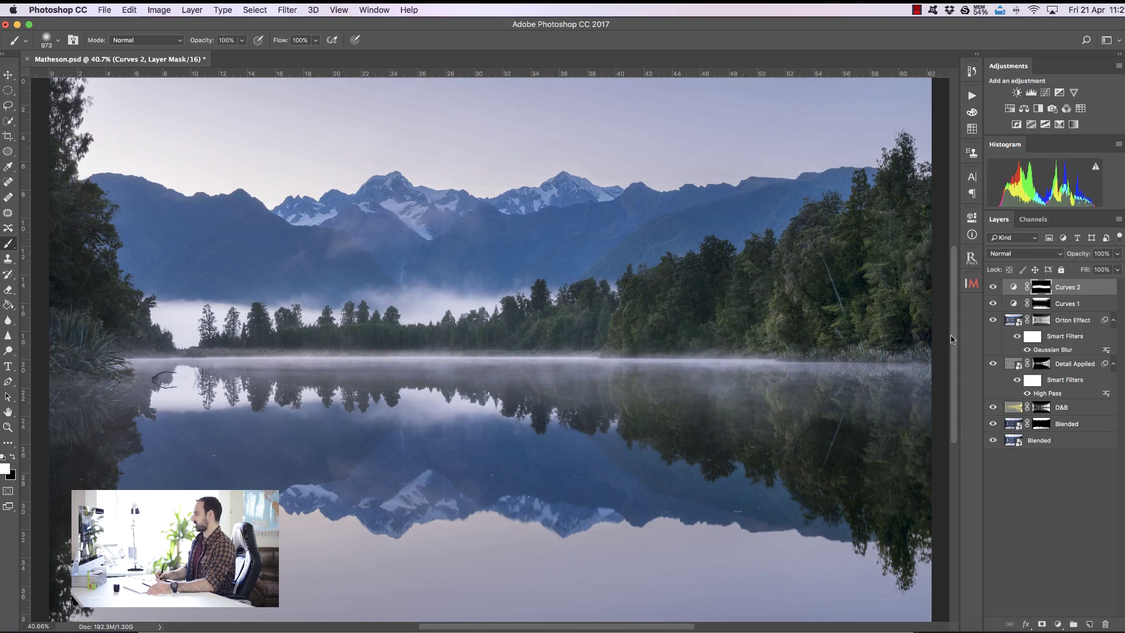
pyautogui.moveTo(999, 304); pyautogui.dragTo(993, 287)
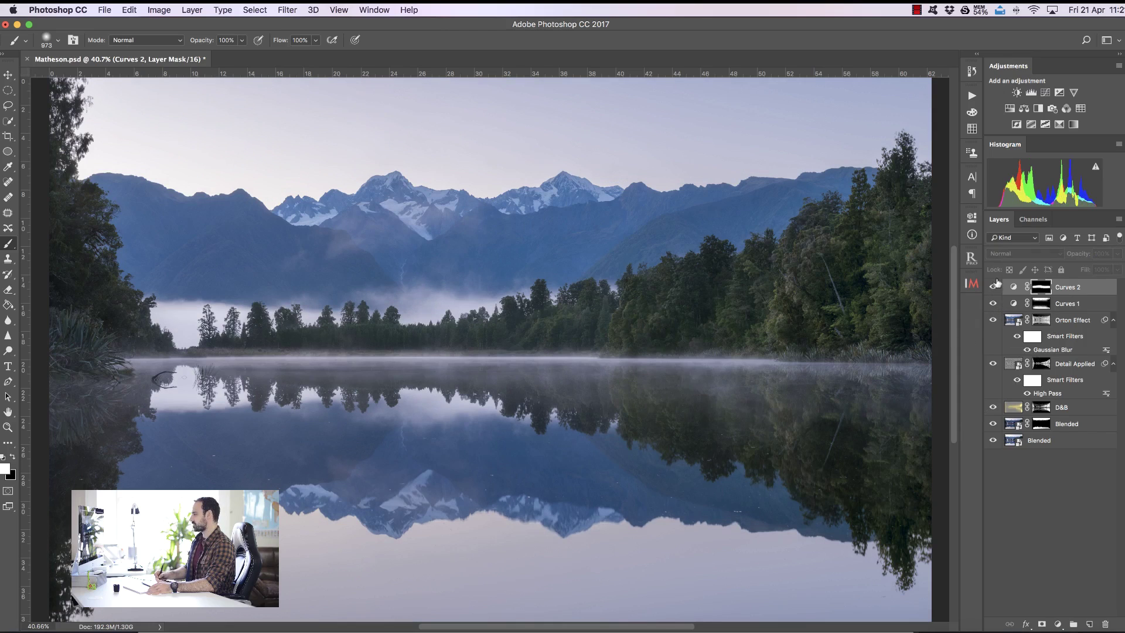
pyautogui.click(996, 285)
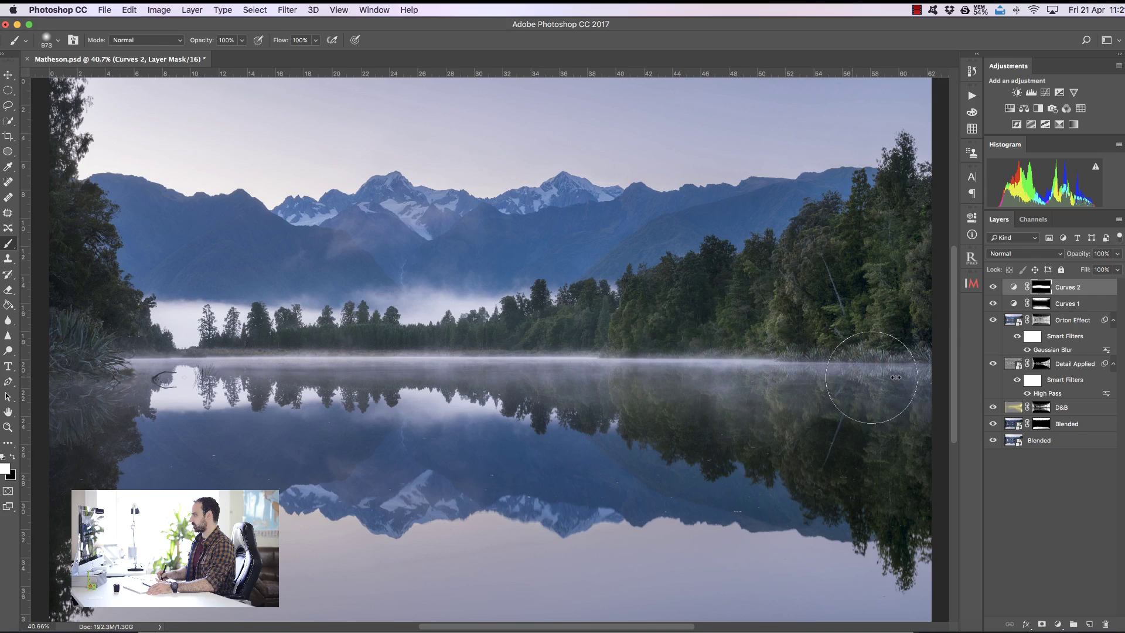
# - Add a Levels 1 adjustment on top with input levels 7, 1.00 and 243
pyautogui.click(1031, 93)
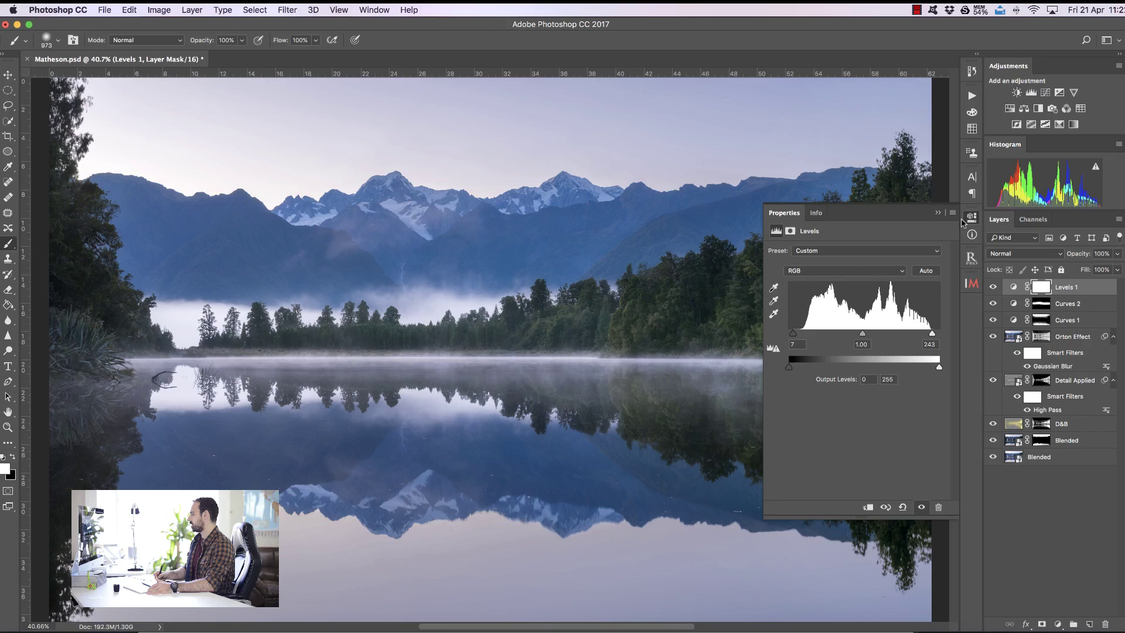
pyautogui.click(971, 218)
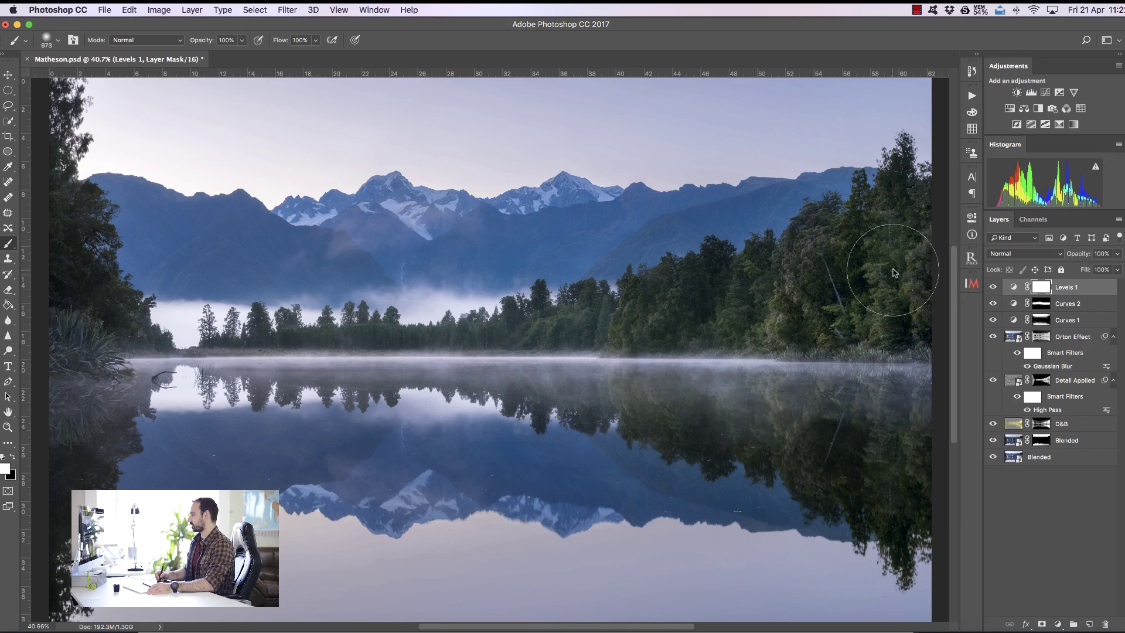